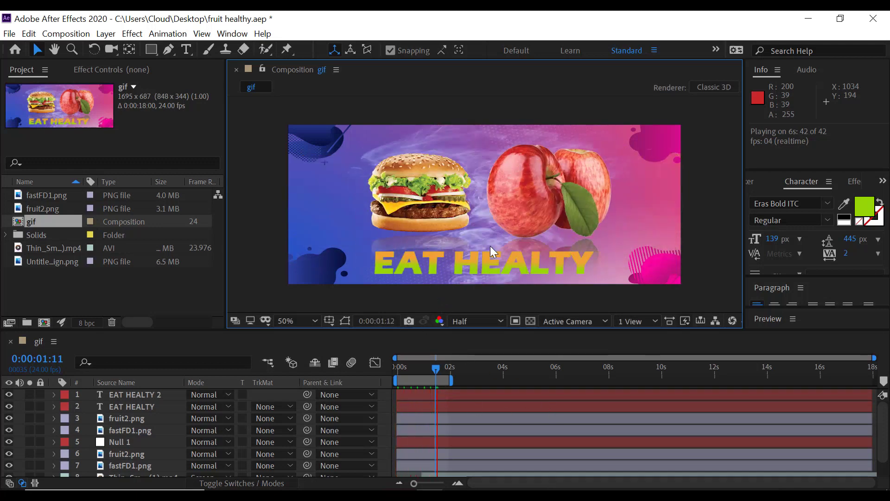
# Add the gif composition to the render queue for export.
pyautogui.click(9, 35)
pyautogui.click(10, 35)
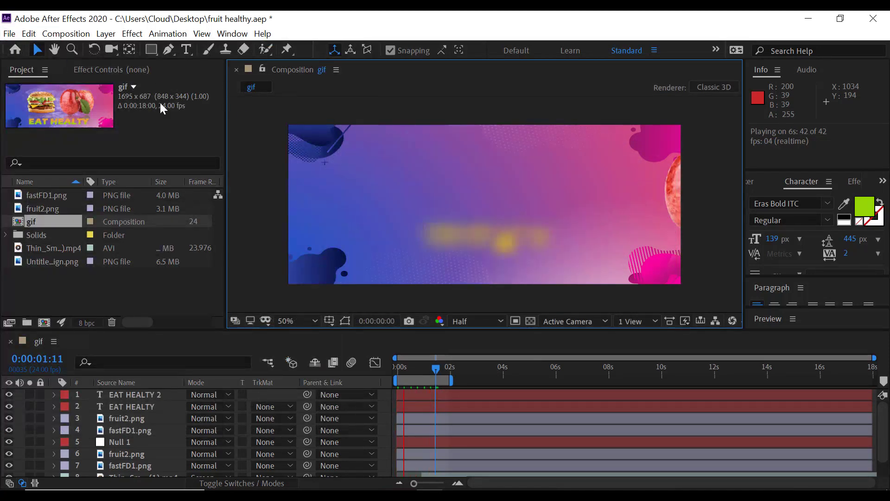
pyautogui.click(9, 34)
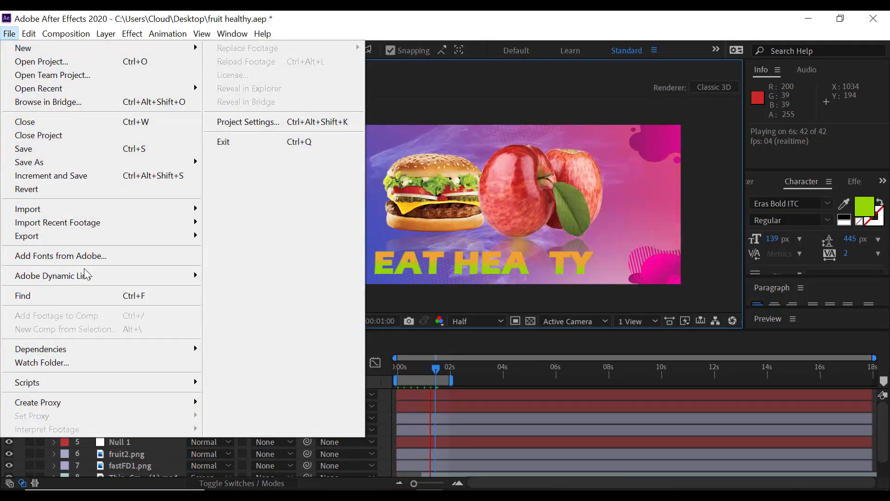
pyautogui.moveTo(82, 277)
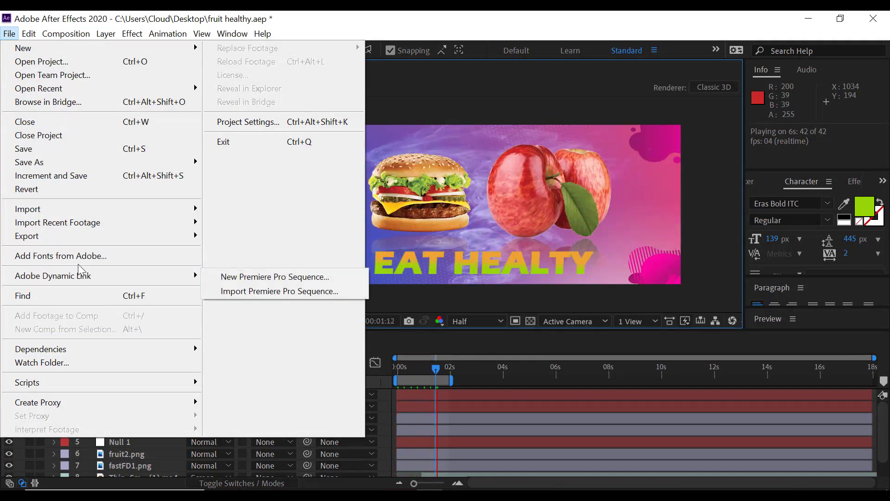
pyautogui.moveTo(74, 236)
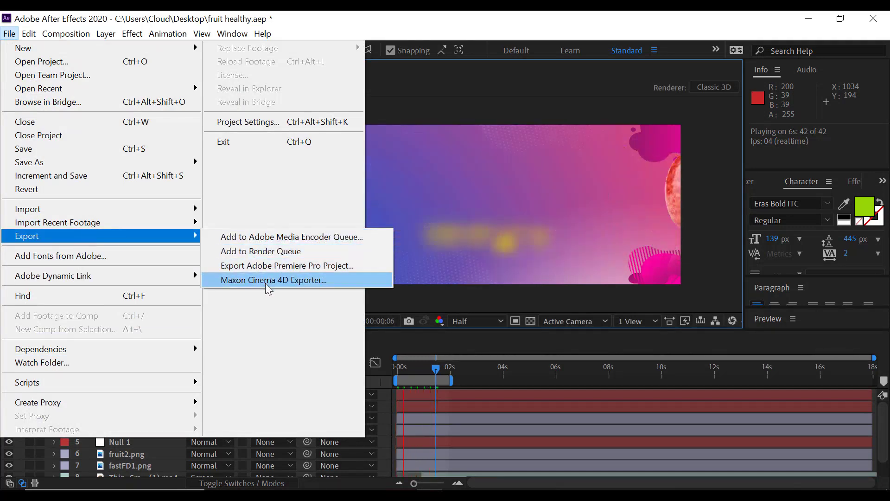
pyautogui.click(265, 253)
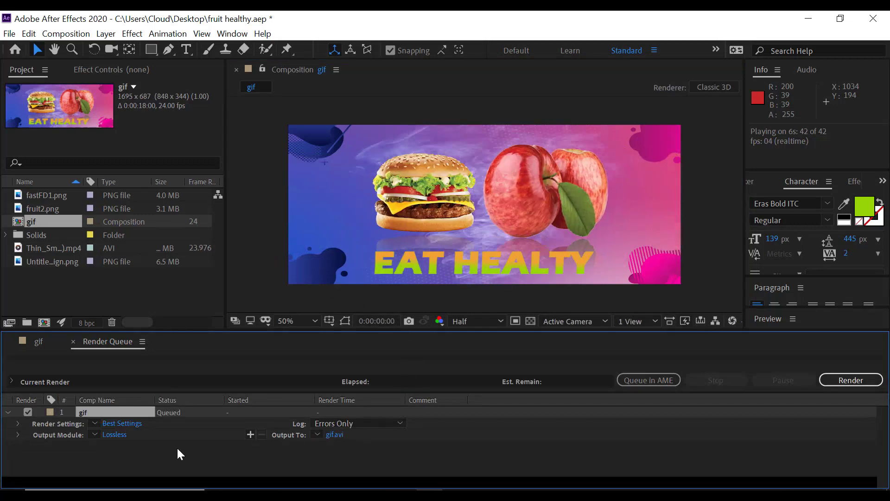
pyautogui.click(117, 434)
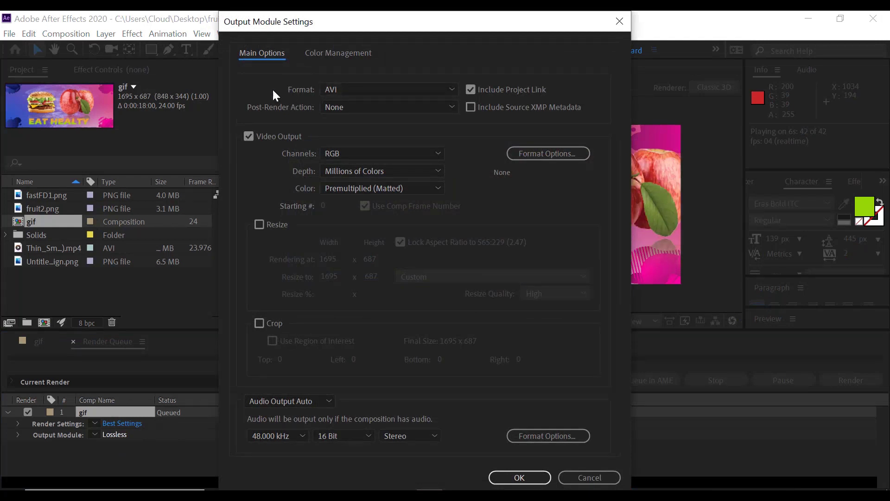
pyautogui.click(451, 88)
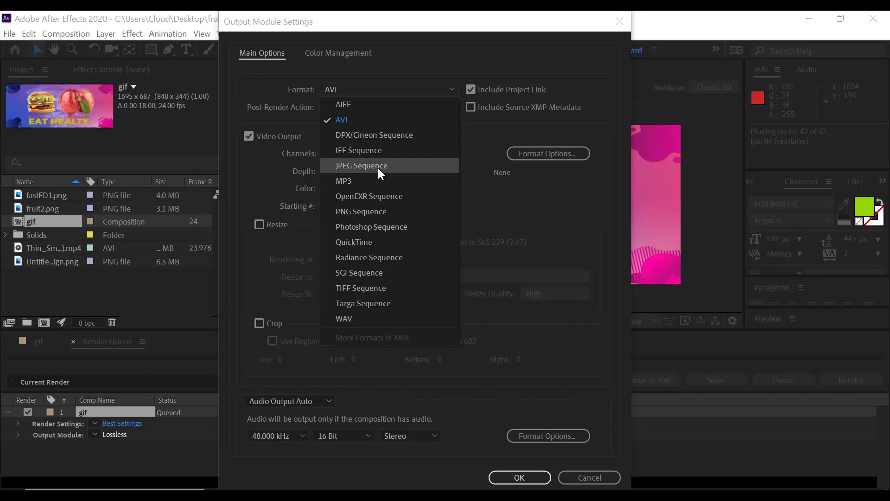
pyautogui.click(717, 185)
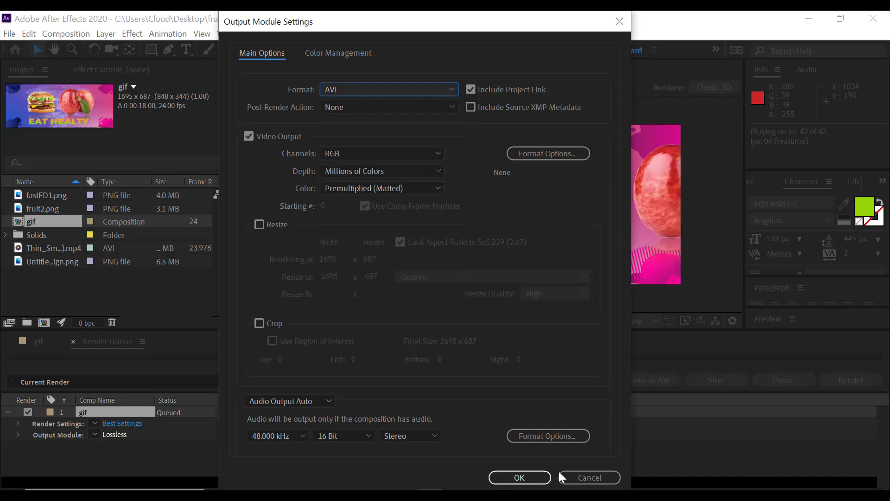
pyautogui.click(588, 477)
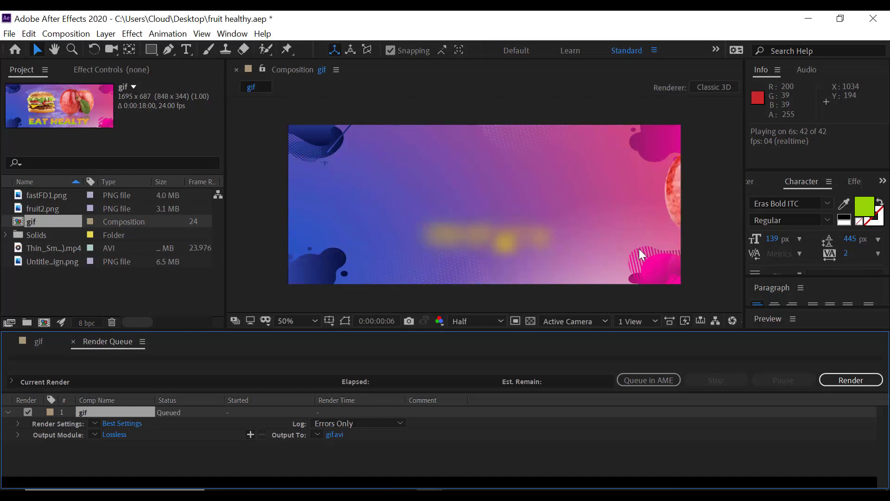
pyautogui.press('space')
pyautogui.click(531, 320)
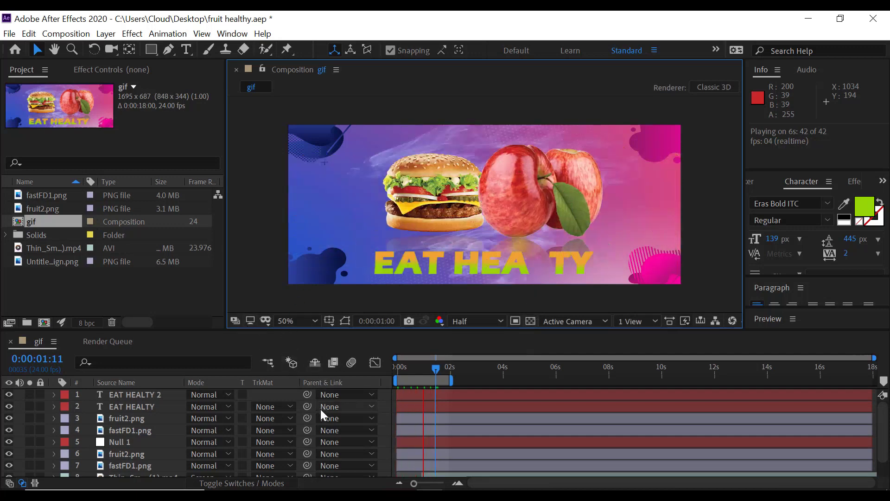
# Open the output module settings of the queued gif composition and set the format to JPEG Sequence.
pyautogui.click(108, 341)
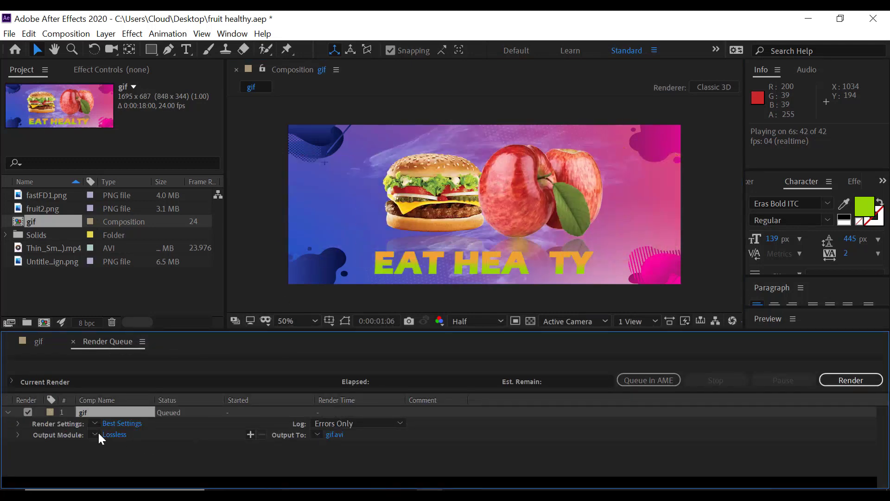
pyautogui.click(114, 435)
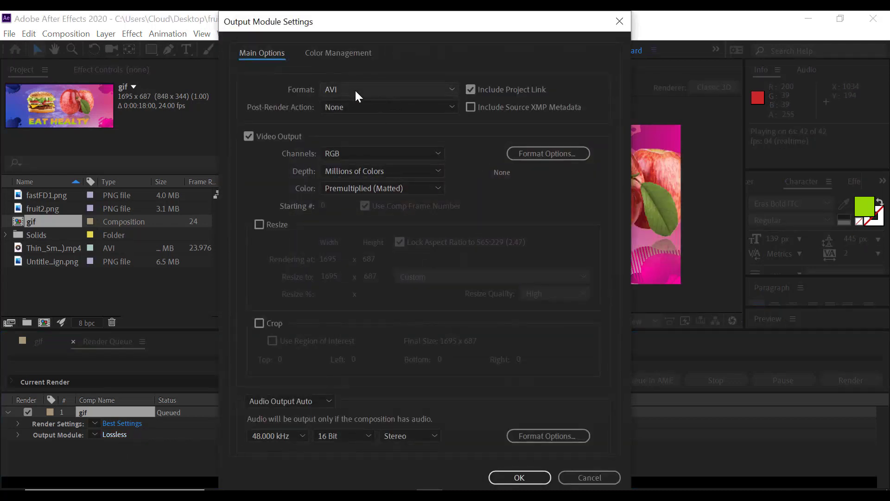
pyautogui.click(354, 89)
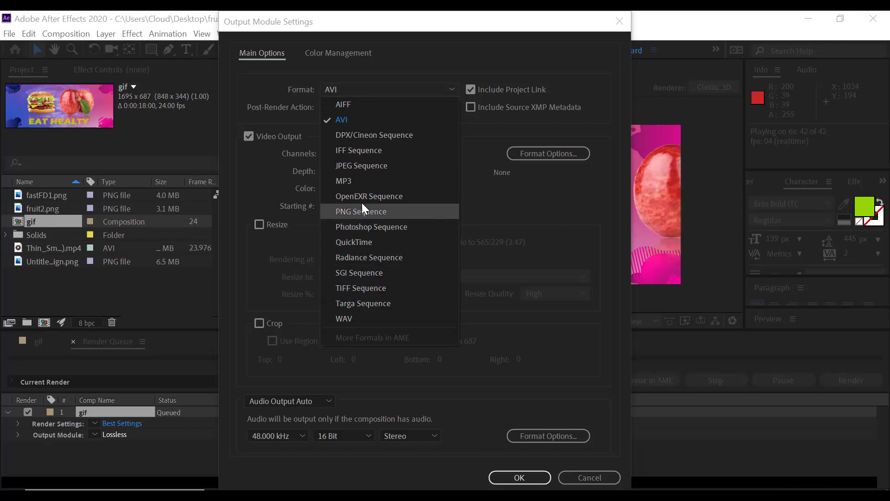
pyautogui.click(364, 165)
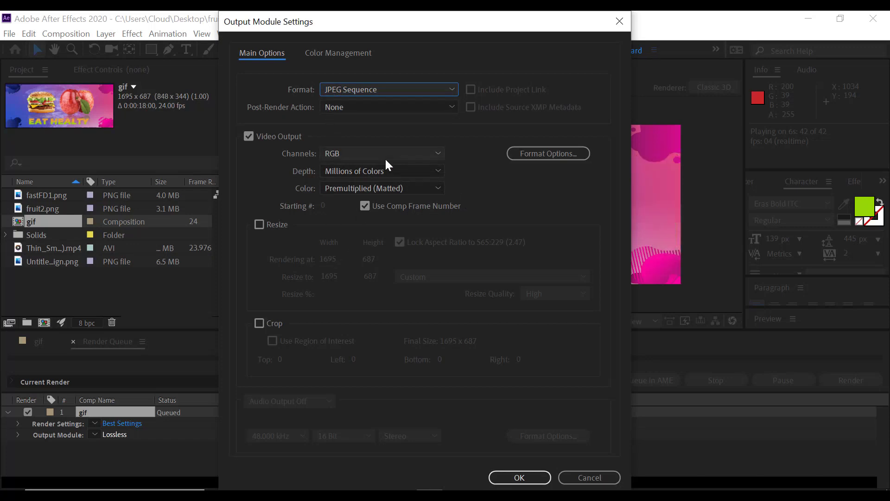
# Try PNG Sequence as the output format and check its available channel options.
pyautogui.click(413, 88)
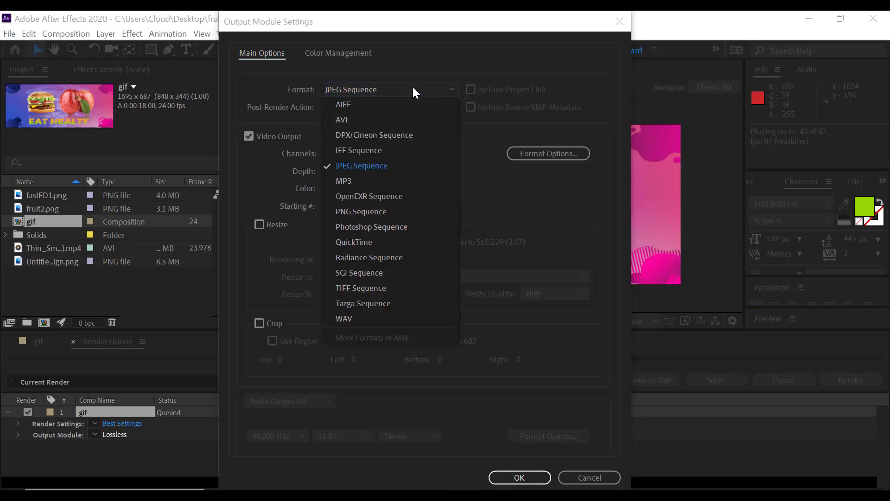
pyautogui.click(380, 214)
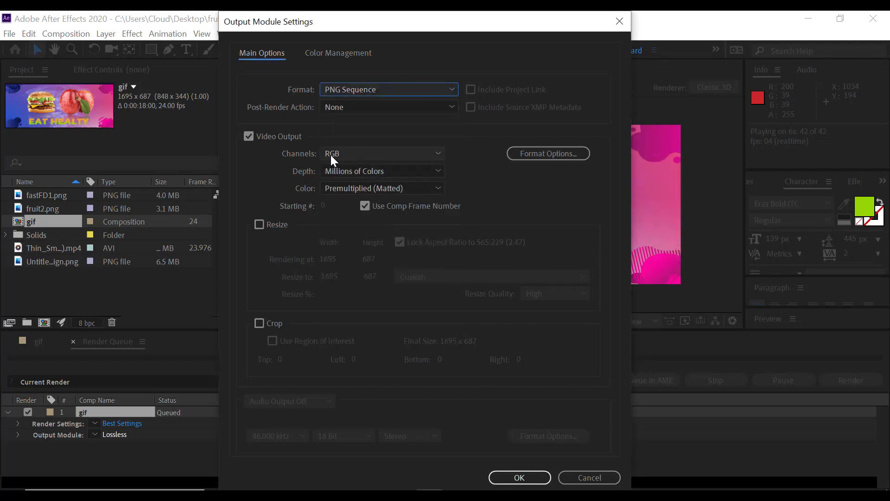
pyautogui.click(436, 155)
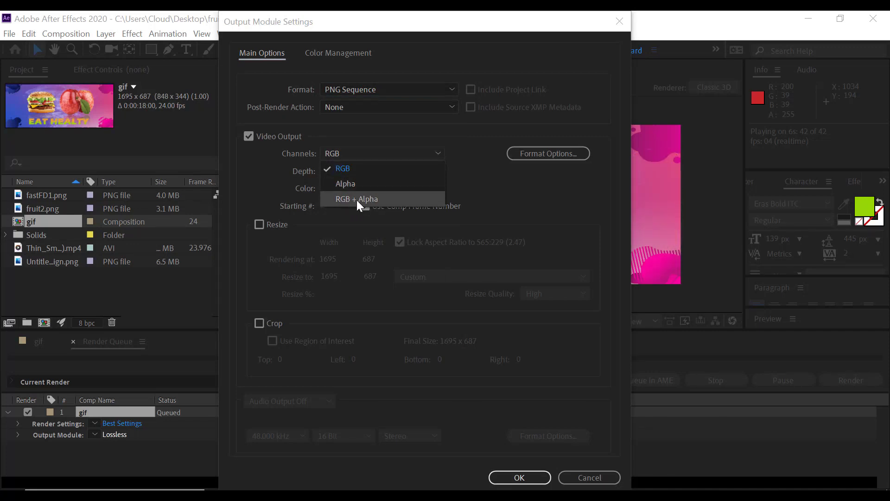
pyautogui.click(362, 151)
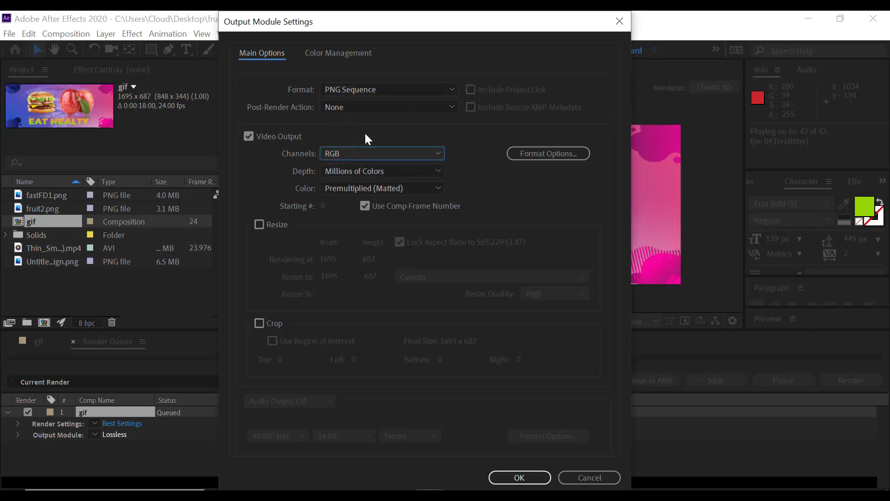
# Set the output format to JPEG Sequence and accept the output module settings.
pyautogui.click(355, 91)
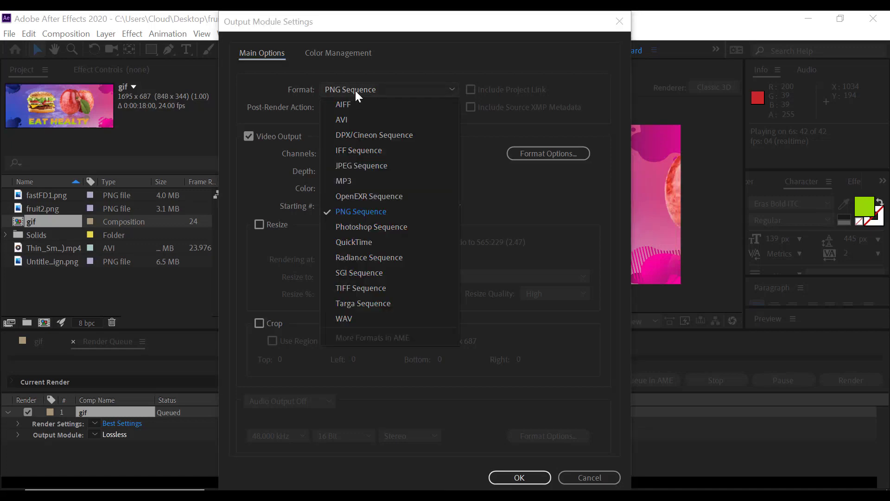
pyautogui.click(363, 165)
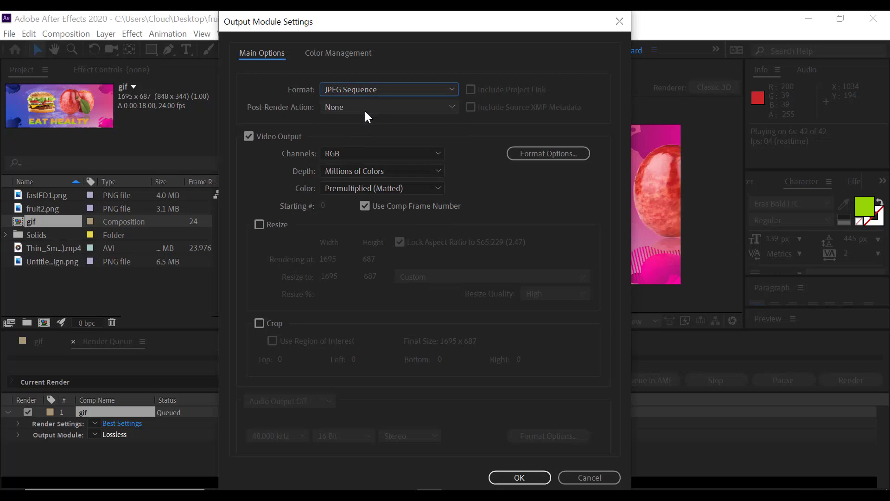
pyautogui.click(520, 478)
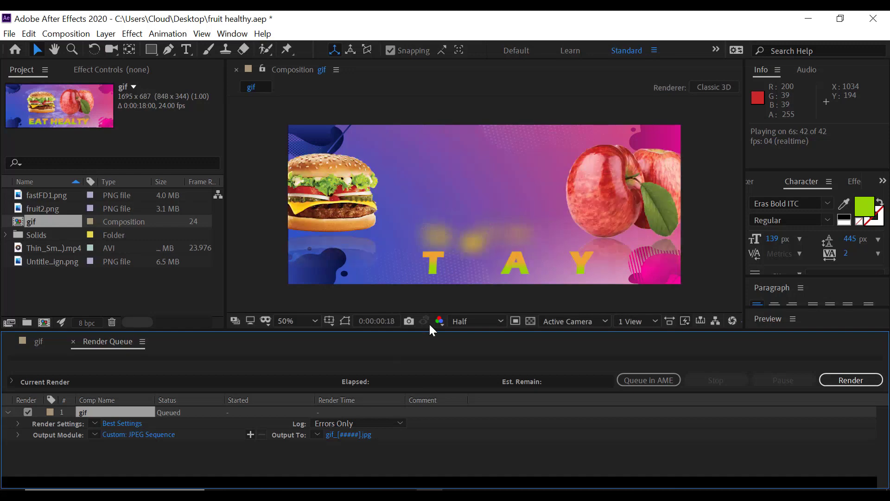
# Set the render's output destination to a new Desktop folder named fruit, with fruit as the file name.
pyautogui.click(356, 433)
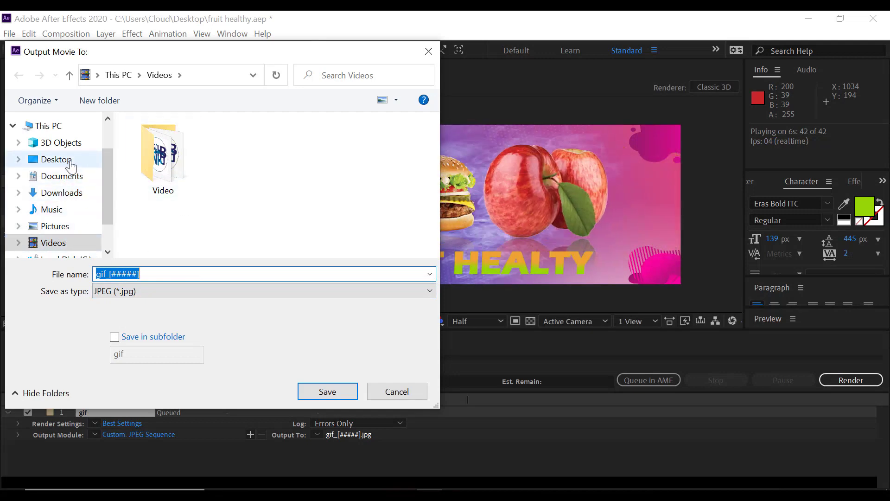
pyautogui.click(56, 160)
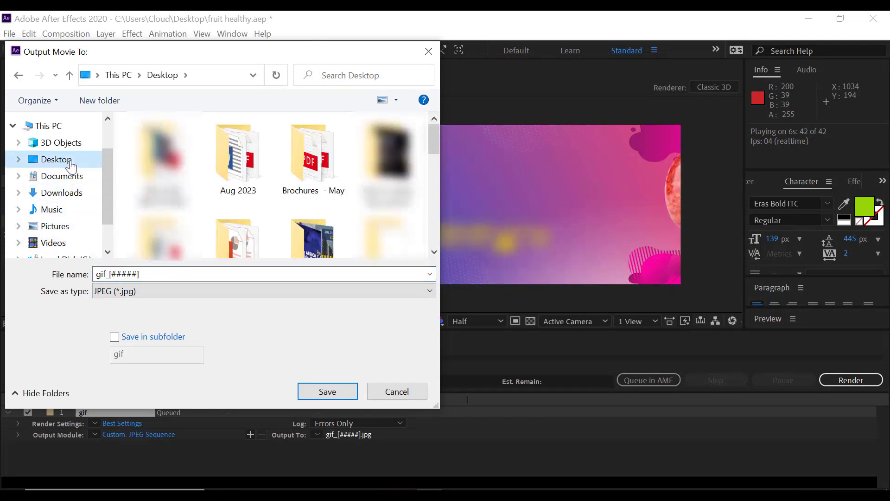
pyautogui.moveTo(434, 136); pyautogui.dragTo(434, 233)
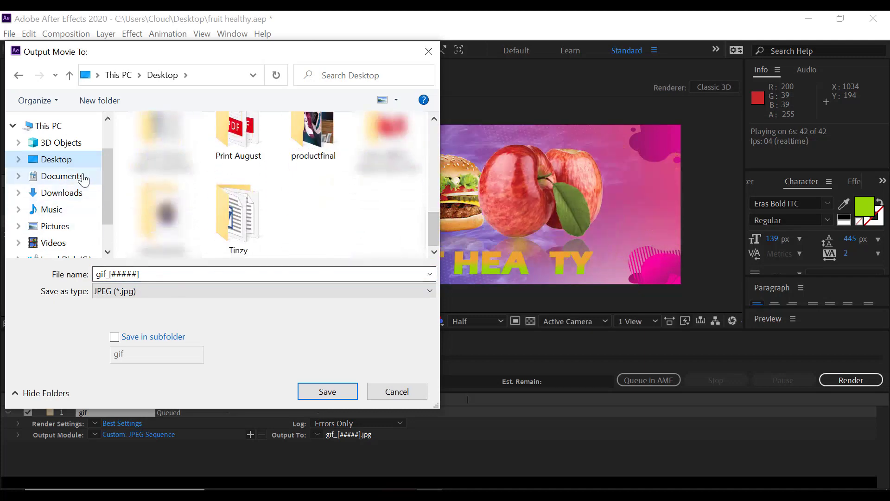
pyautogui.click(97, 101)
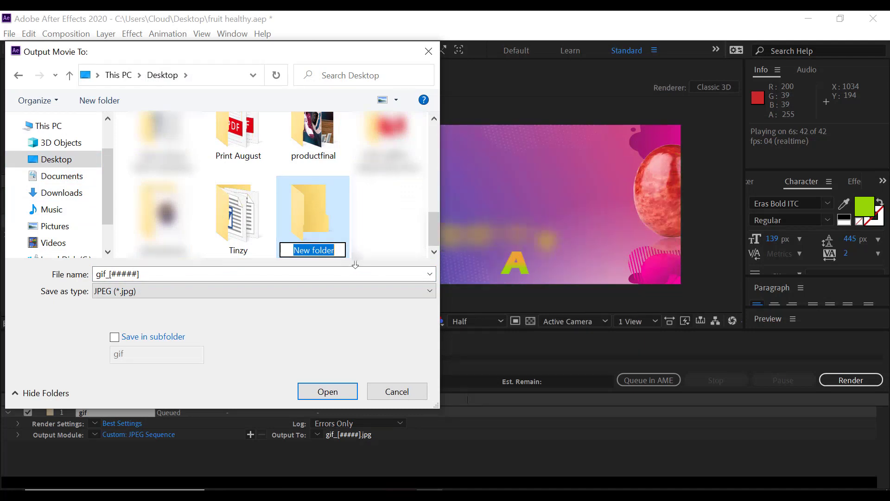
pyautogui.write('fru')
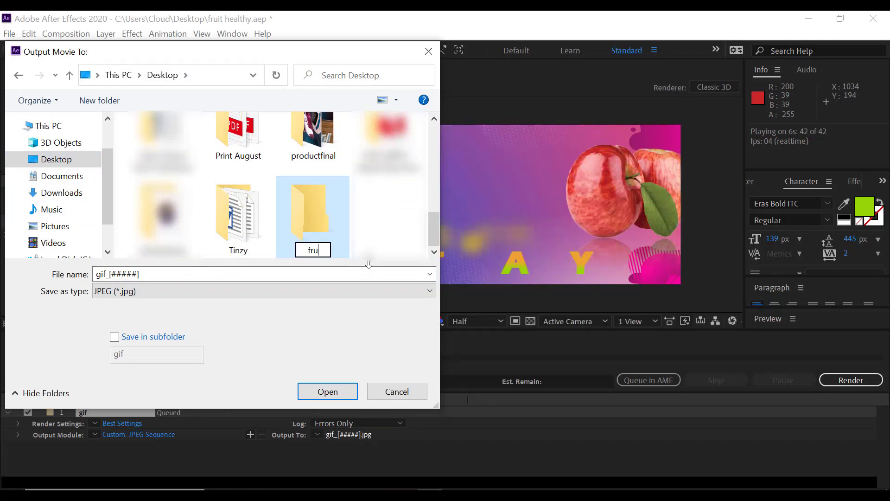
pyautogui.write('it')
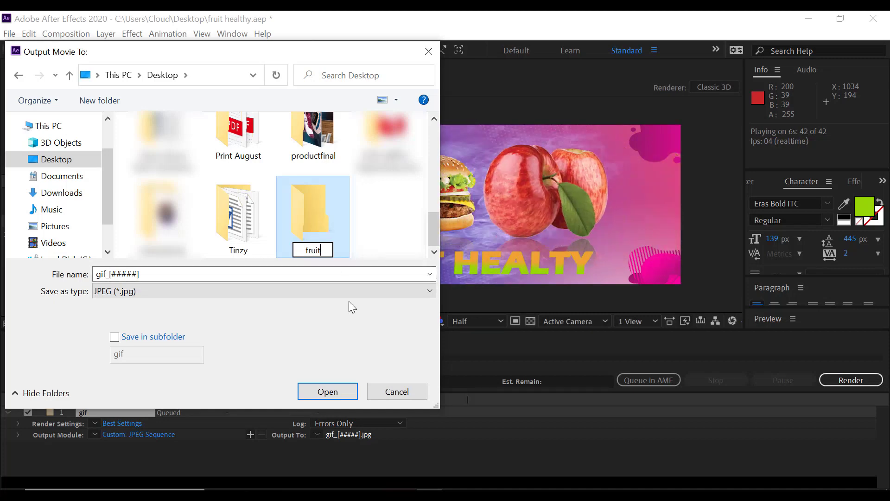
pyautogui.press('Return')
pyautogui.press('Return')
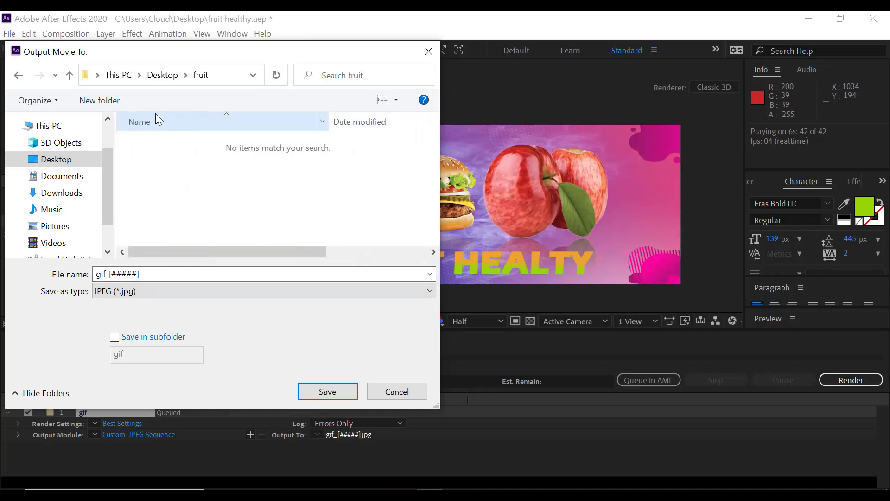
pyautogui.click(146, 273)
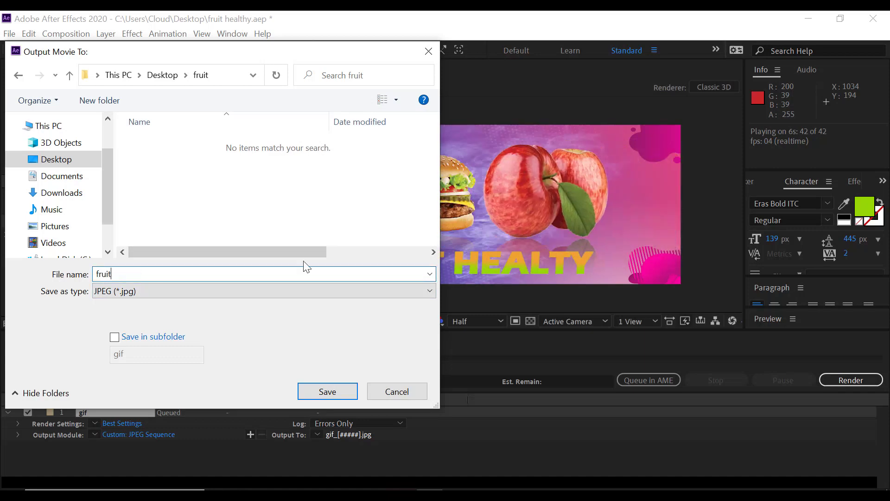
pyautogui.click(337, 393)
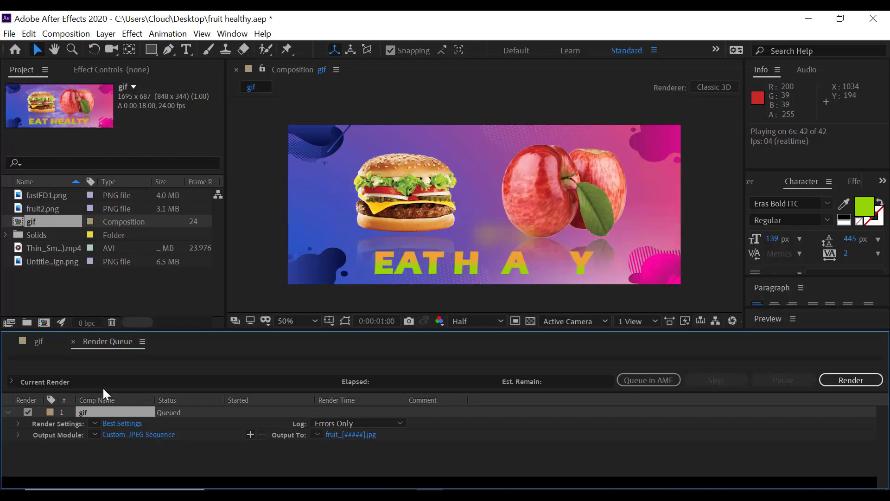
# Move the composition's current time to 0:00:00:00 and render the queued JPEG sequence.
pyautogui.click(34, 344)
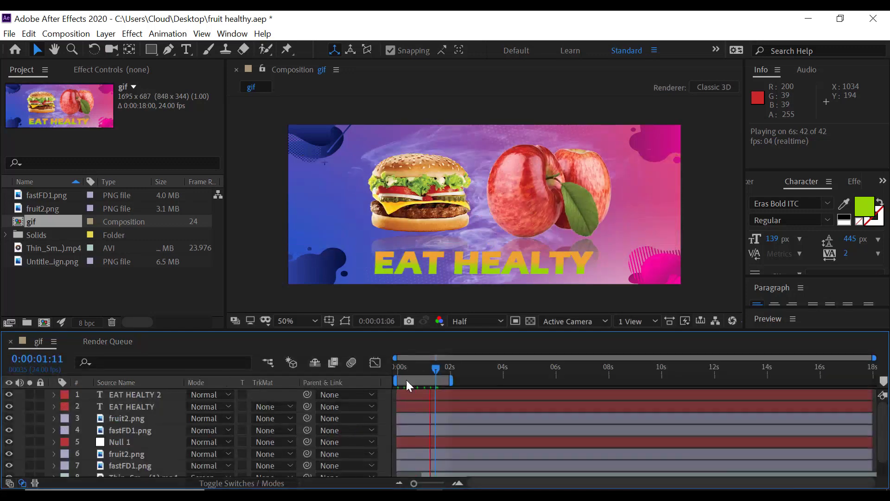
pyautogui.moveTo(437, 369); pyautogui.dragTo(388, 371)
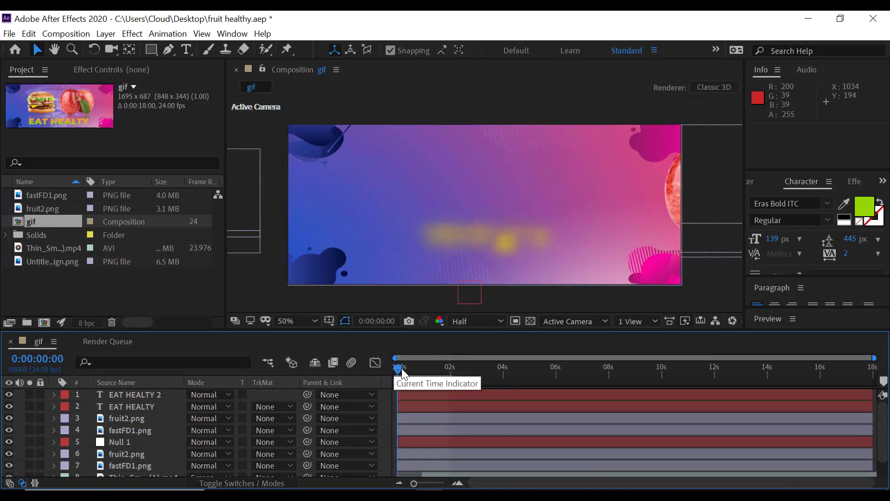
pyautogui.click(101, 341)
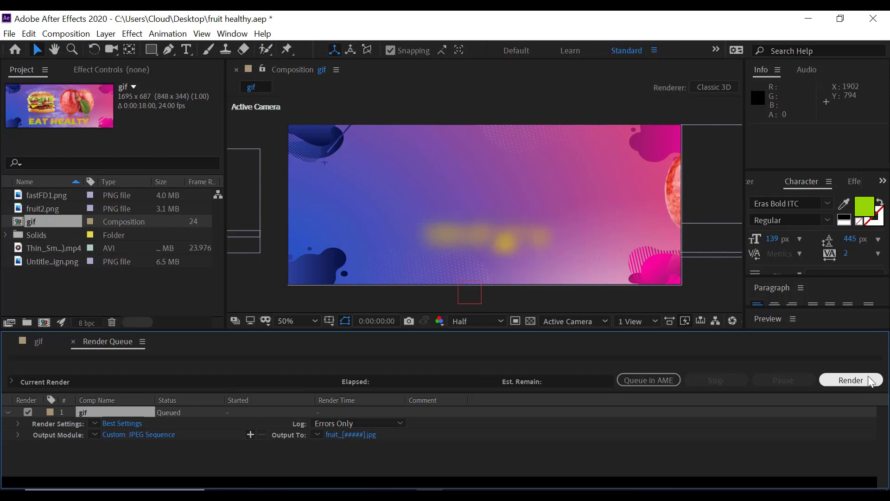
pyautogui.click(859, 383)
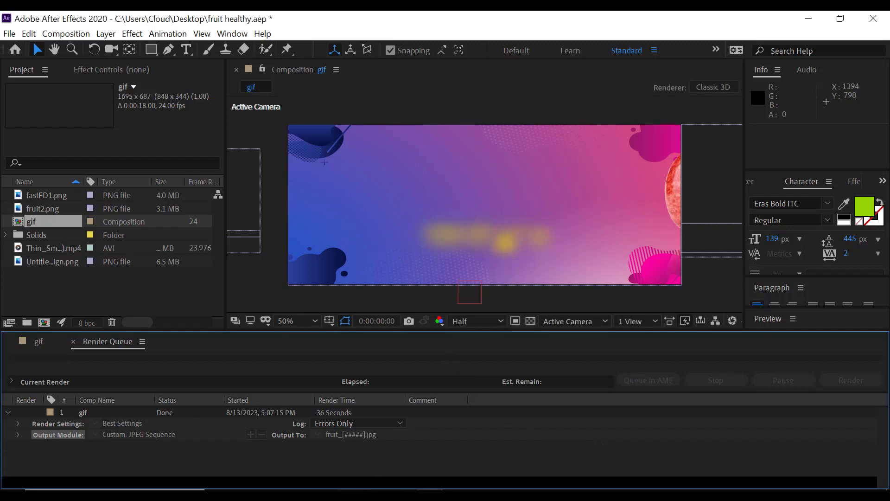
# Switch to File Explorer, open the fruit folder on the Desktop and look through the rendered JPEG frames.
pyautogui.click(345, 496)
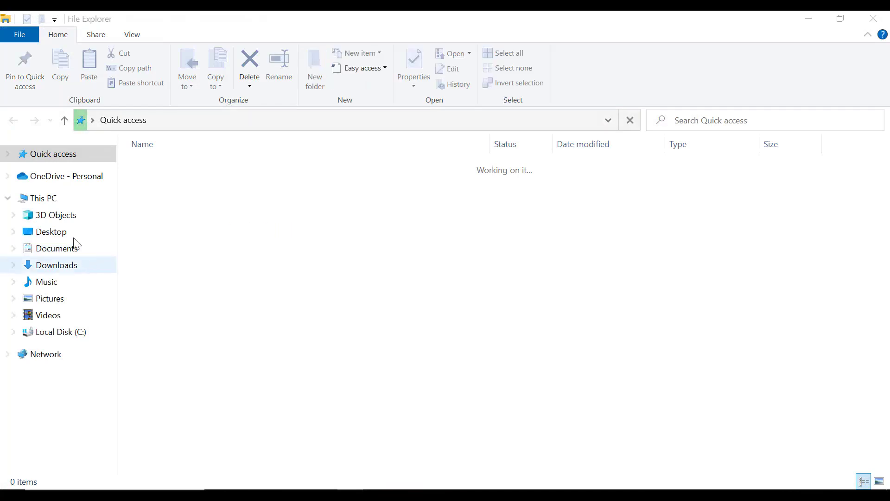
pyautogui.click(70, 234)
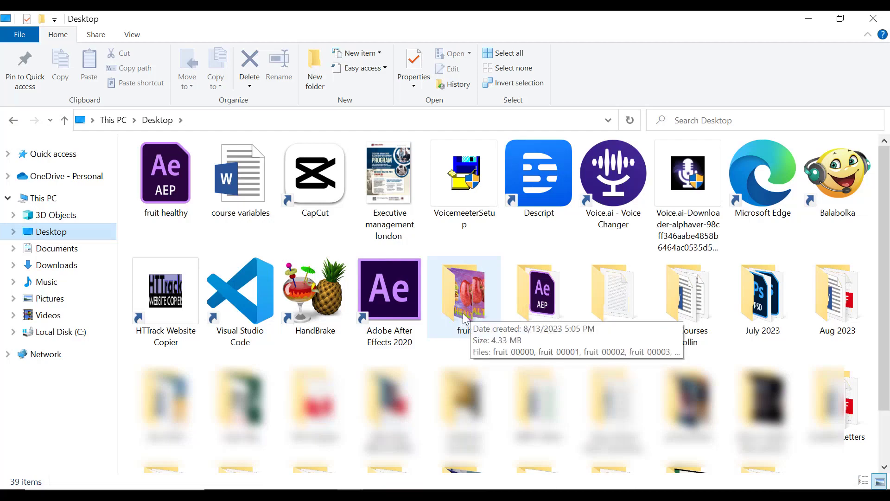
pyautogui.doubleClick(466, 319)
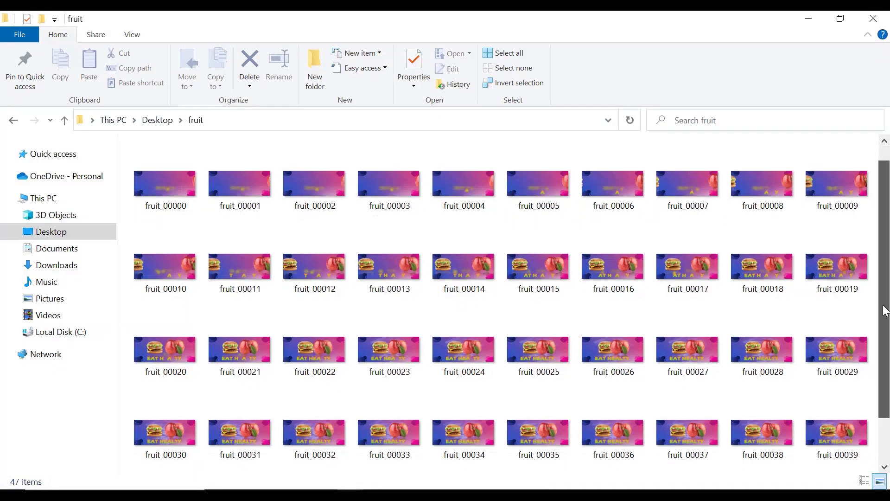
pyautogui.scroll(-2, 884, 311)
pyautogui.scroll(3, 202, 241)
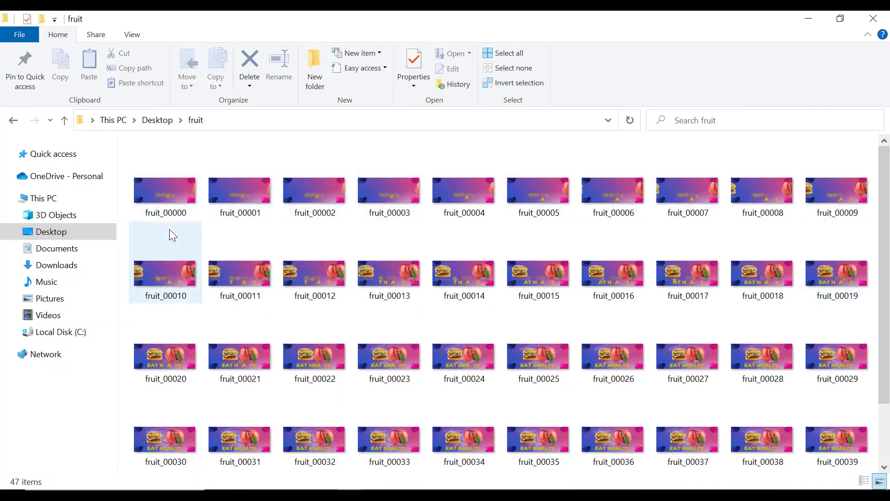
pyautogui.moveTo(887, 206); pyautogui.dragTo(883, 309)
pyautogui.moveTo(888, 387); pyautogui.dragTo(888, 251)
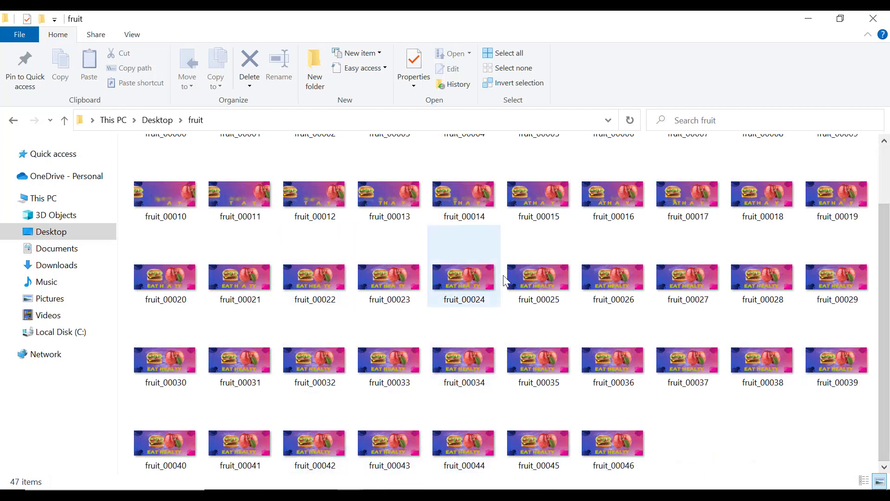
pyautogui.scroll(2, 502, 275)
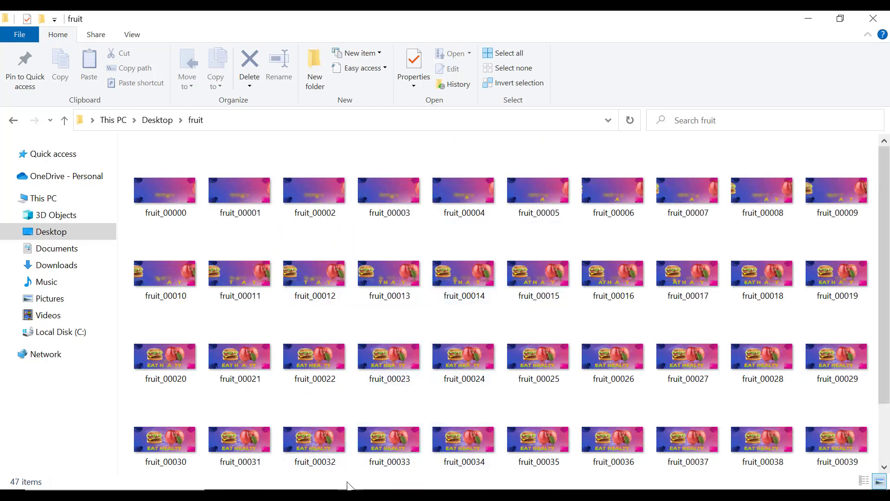
# Search the computer for Adobe Photoshop 2022 and launch it.
pyautogui.click(114, 495)
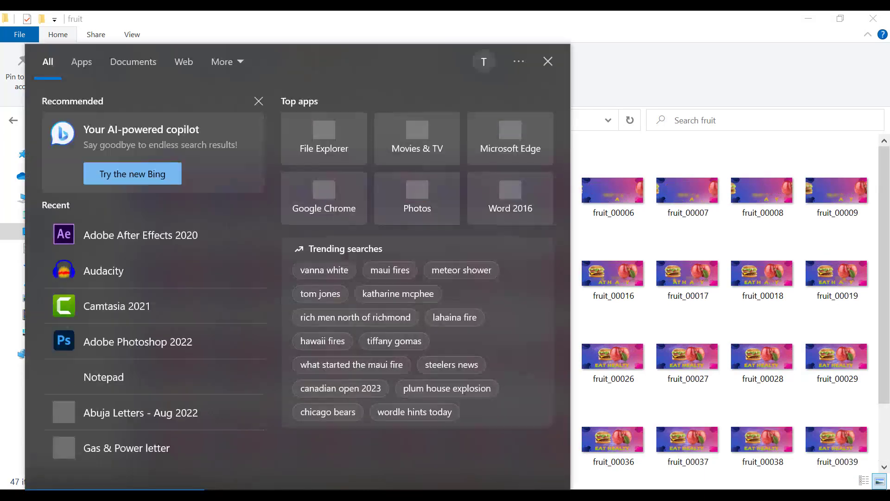
pyautogui.write('PHO')
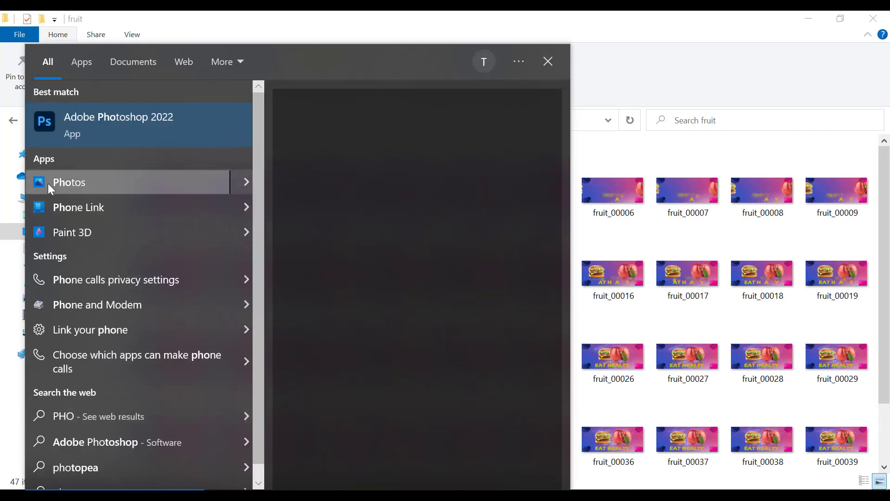
pyautogui.click(110, 120)
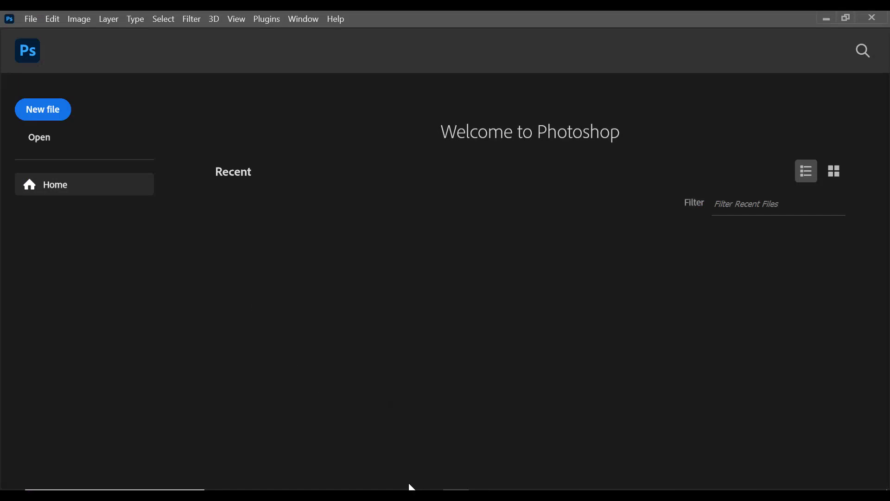
# Bring the fruit folder window forward, restore it to a smaller size and move it aside so Photoshop's home screen is accessible.
pyautogui.moveTo(351, 494)
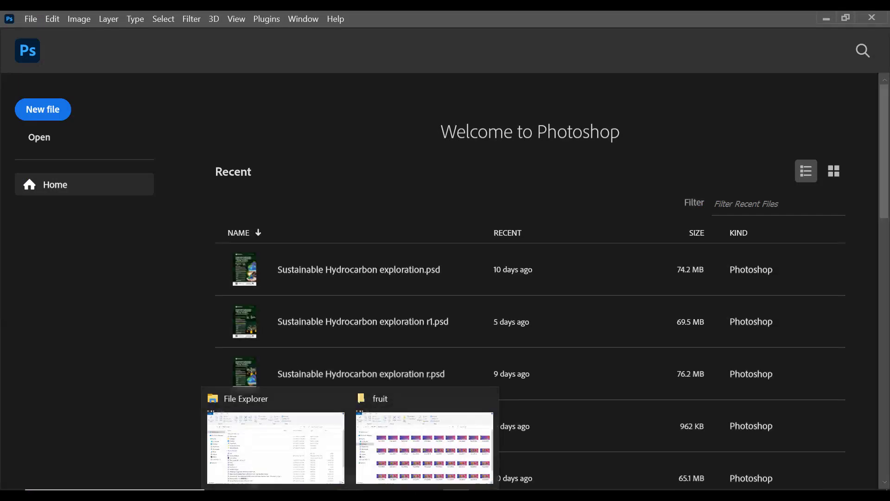
pyautogui.click(412, 453)
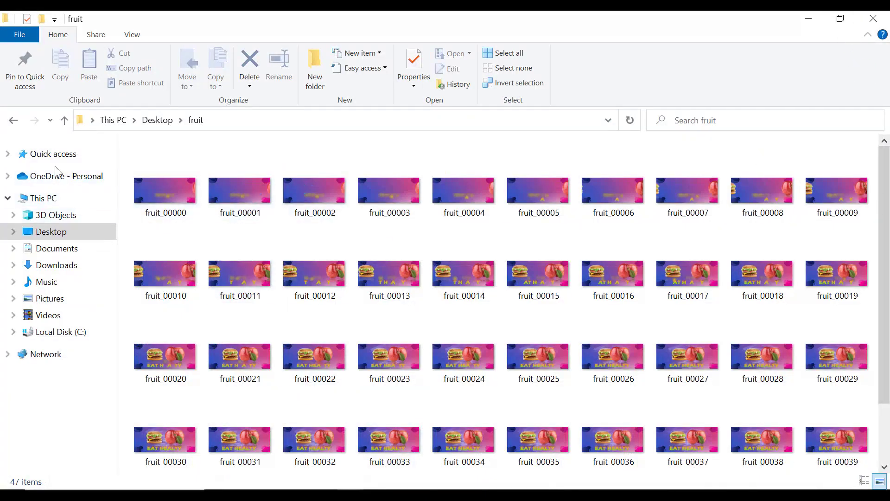
pyautogui.click(843, 19)
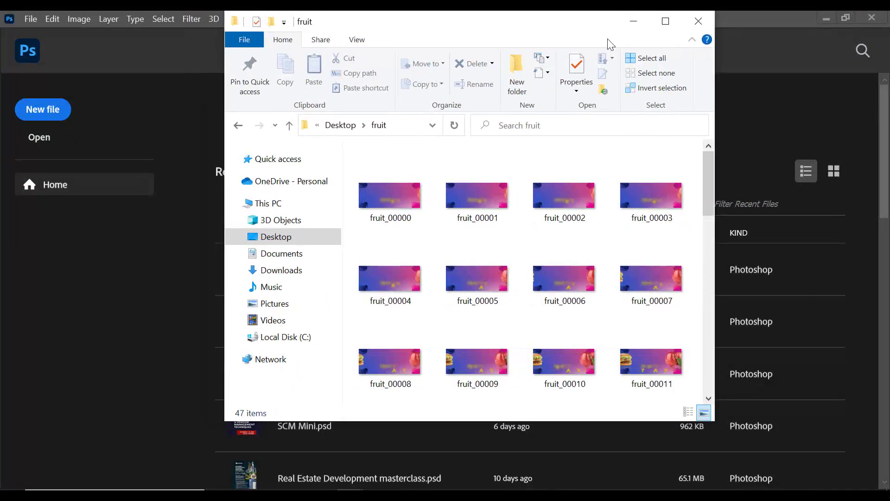
pyautogui.moveTo(555, 27); pyautogui.dragTo(751, 66)
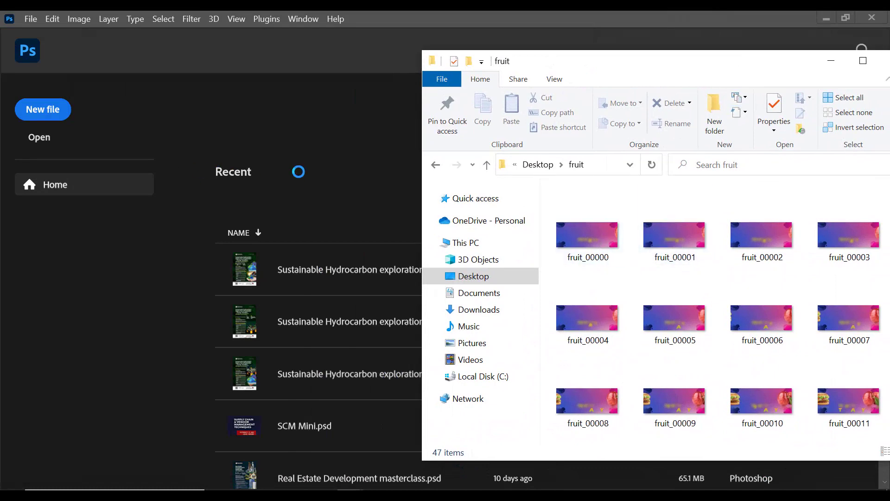
pyautogui.click(831, 61)
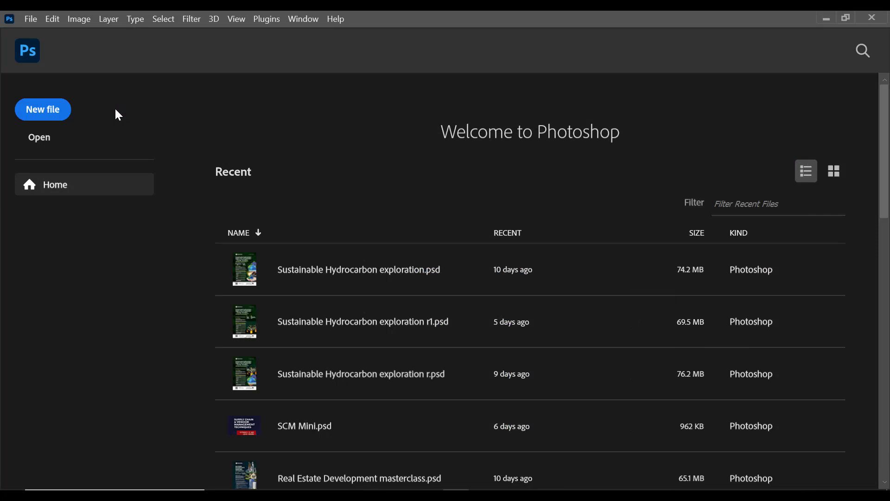
pyautogui.click(26, 19)
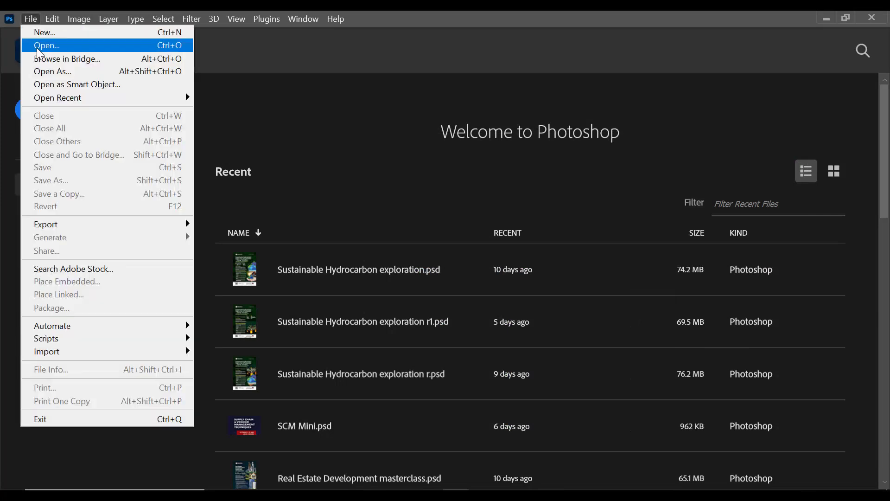
pyautogui.click(285, 54)
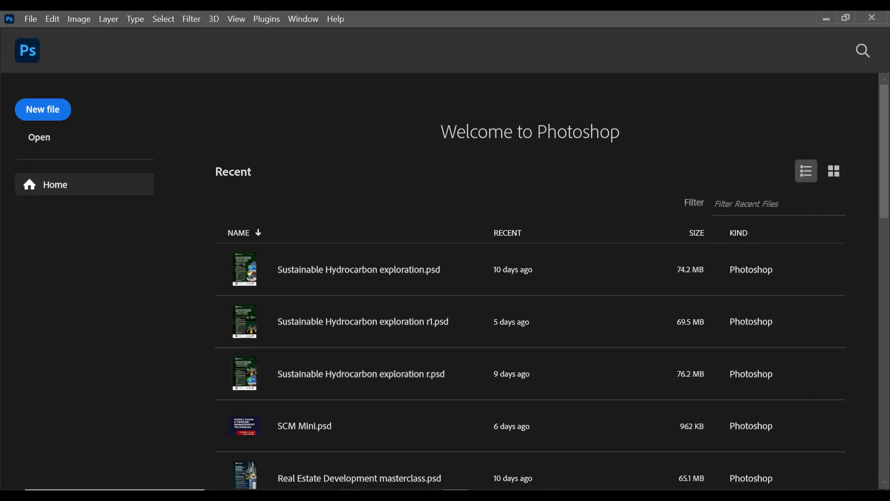
# Open the first frame, fruit_00000, from the fruit folder window as a document in Photoshop.
pyautogui.moveTo(351, 495)
pyautogui.click(426, 465)
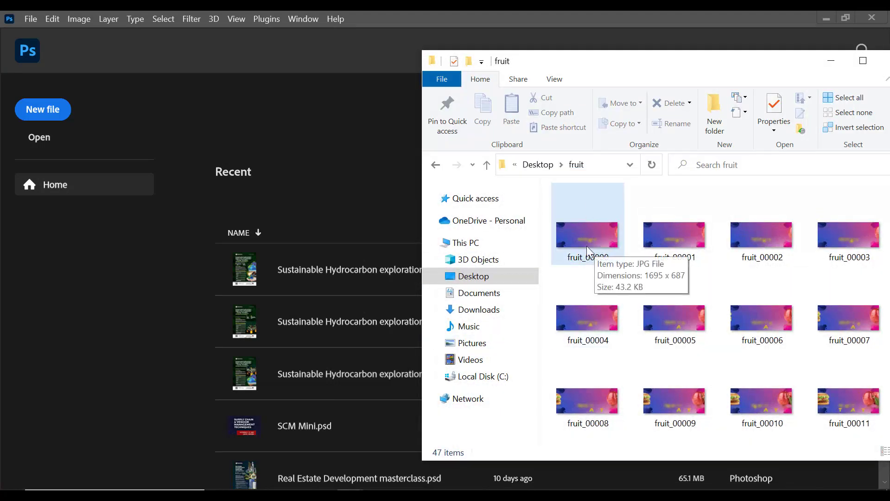
pyautogui.moveTo(592, 235); pyautogui.dragTo(170, 224)
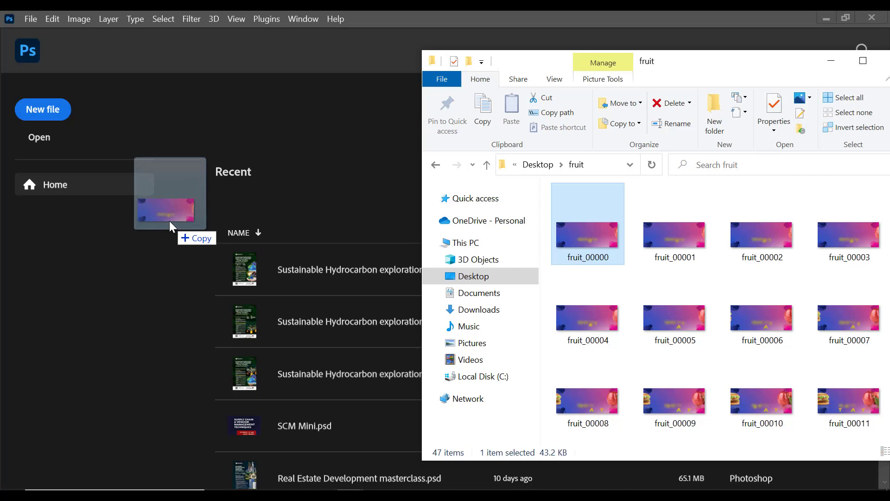
pyautogui.moveTo(169, 220); pyautogui.dragTo(168, 221)
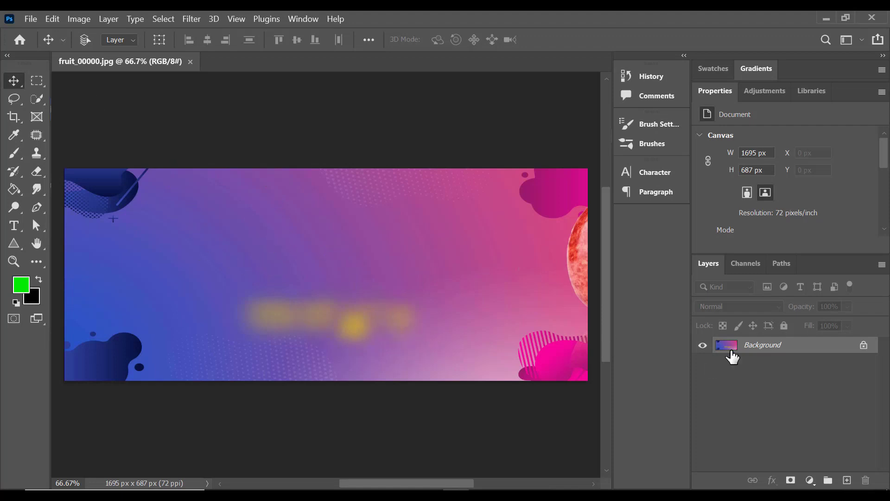
# Add a new video layer from file, using fruit_00000 in the Desktop fruit folder as an image sequence.
pyautogui.click(110, 23)
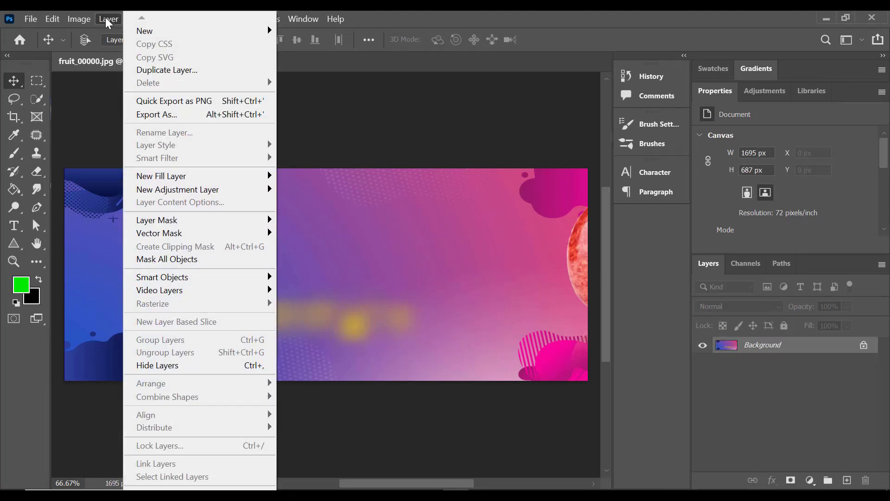
pyautogui.click(110, 22)
pyautogui.click(109, 22)
pyautogui.moveTo(182, 294)
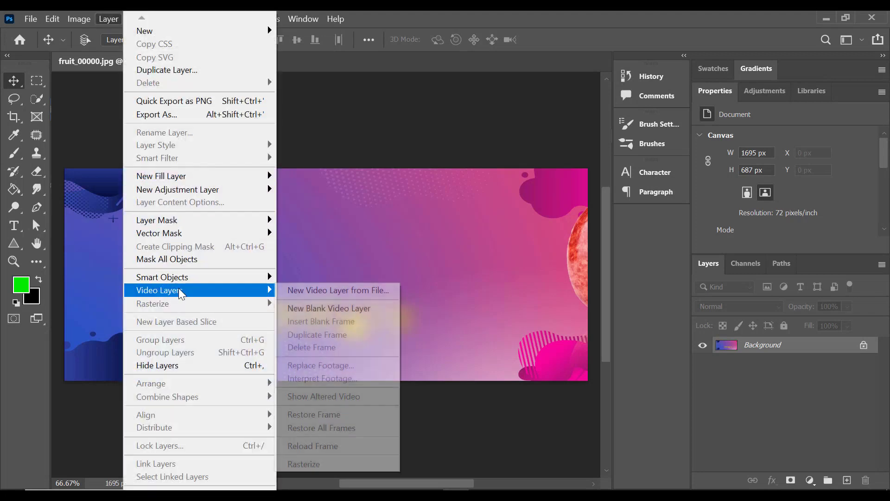
pyautogui.click(346, 292)
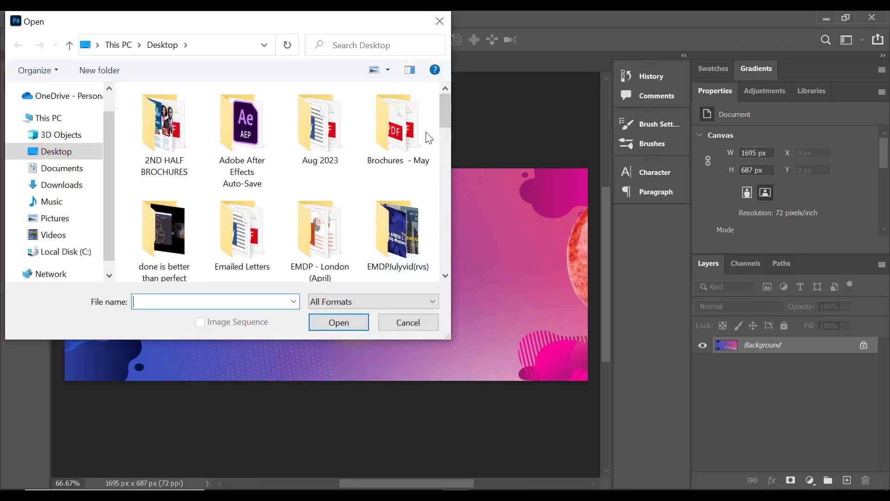
pyautogui.click(60, 152)
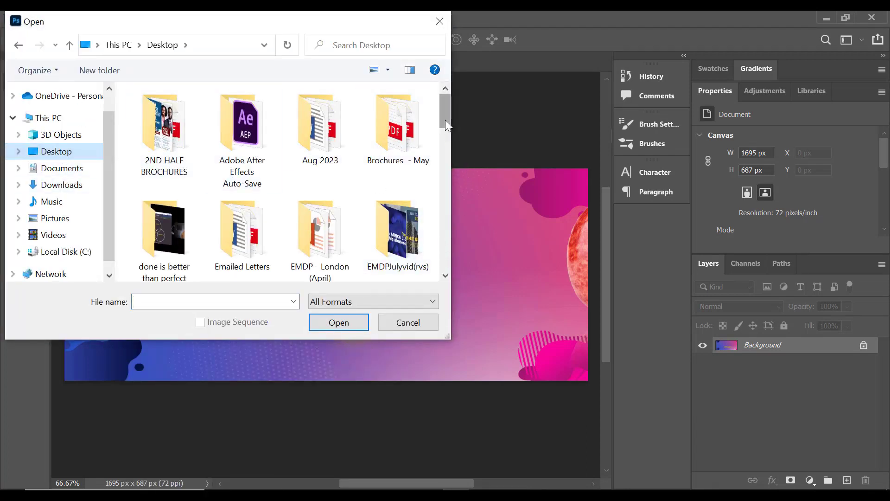
pyautogui.moveTo(445, 120); pyautogui.dragTo(446, 135)
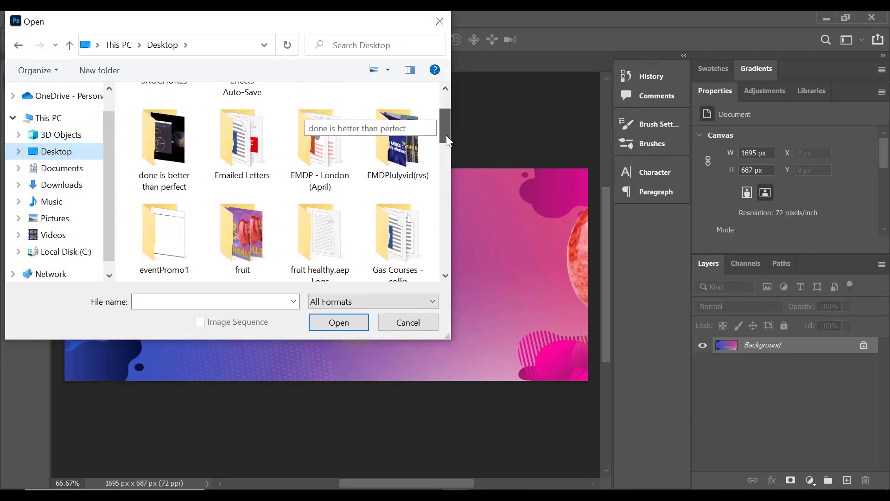
pyautogui.doubleClick(246, 218)
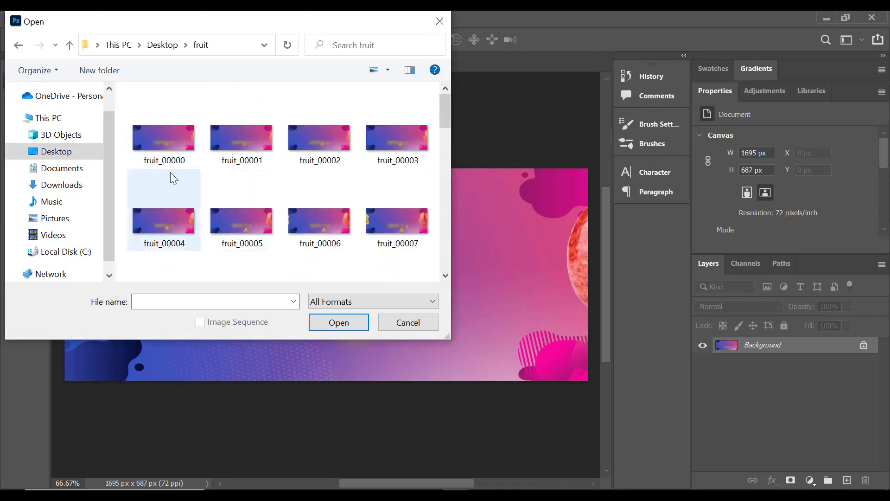
pyautogui.click(163, 138)
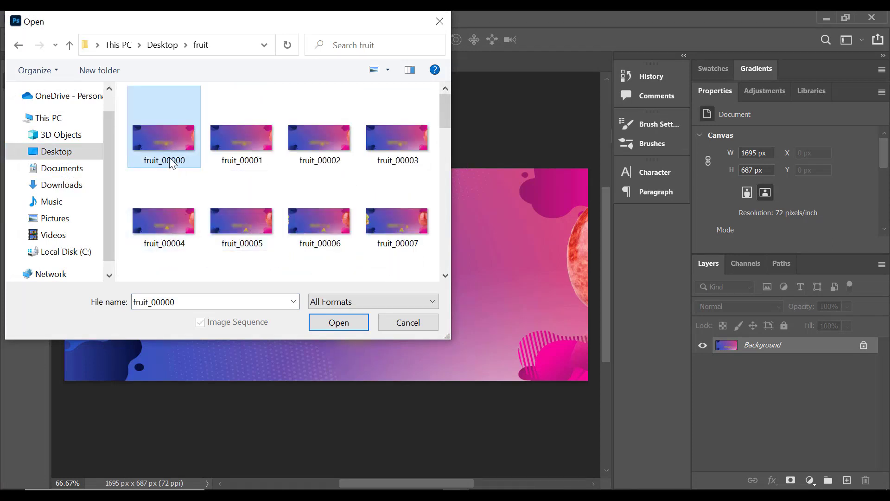
pyautogui.click(338, 324)
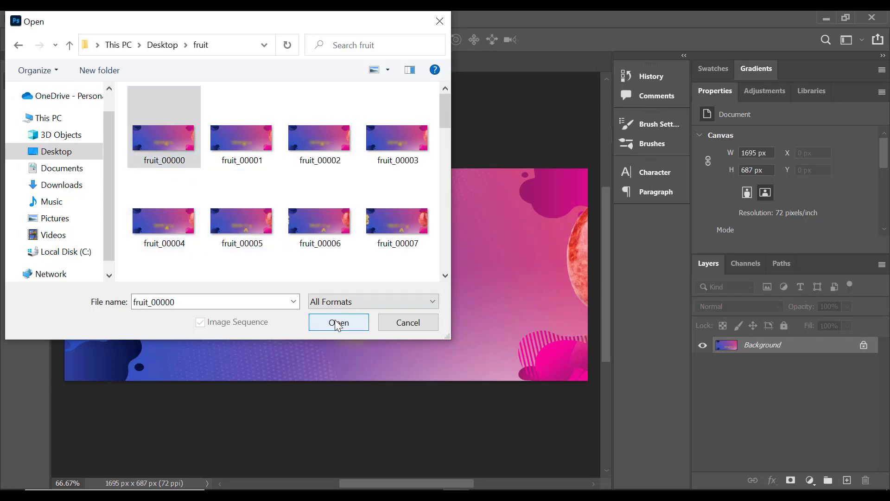
pyautogui.click(338, 325)
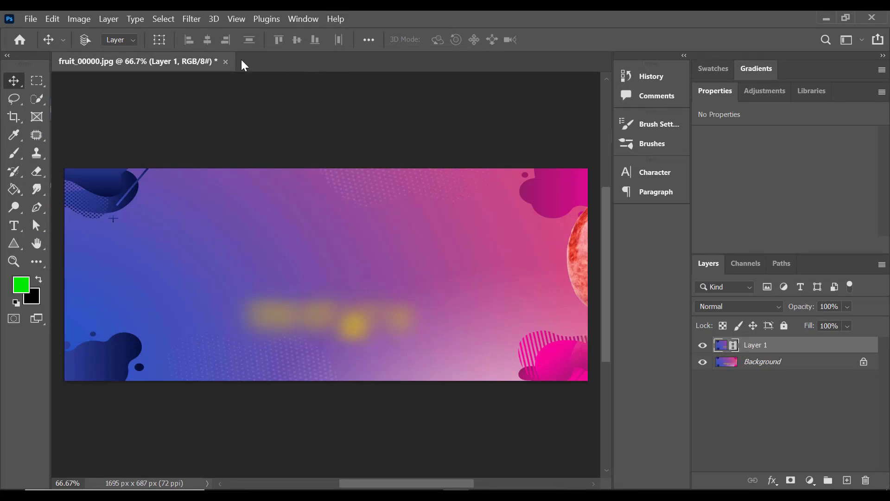
# Switch the workspace to Motion.
pyautogui.click(302, 20)
pyautogui.moveTo(362, 46)
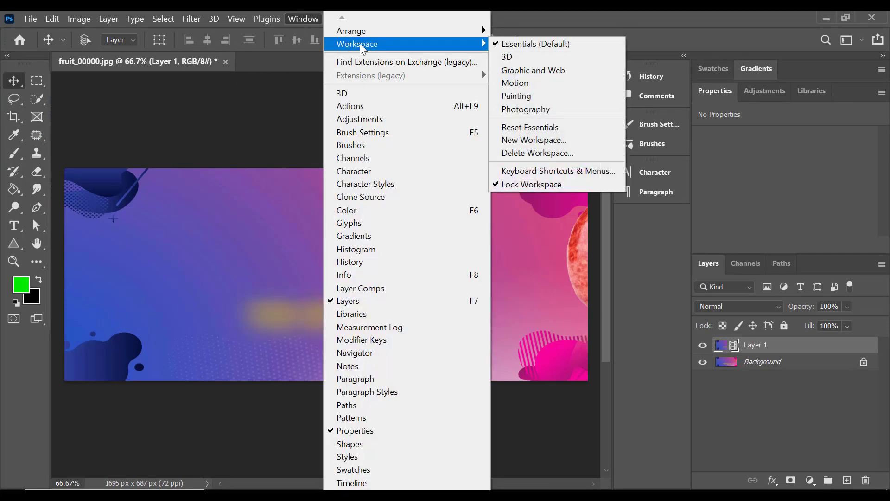
pyautogui.click(516, 83)
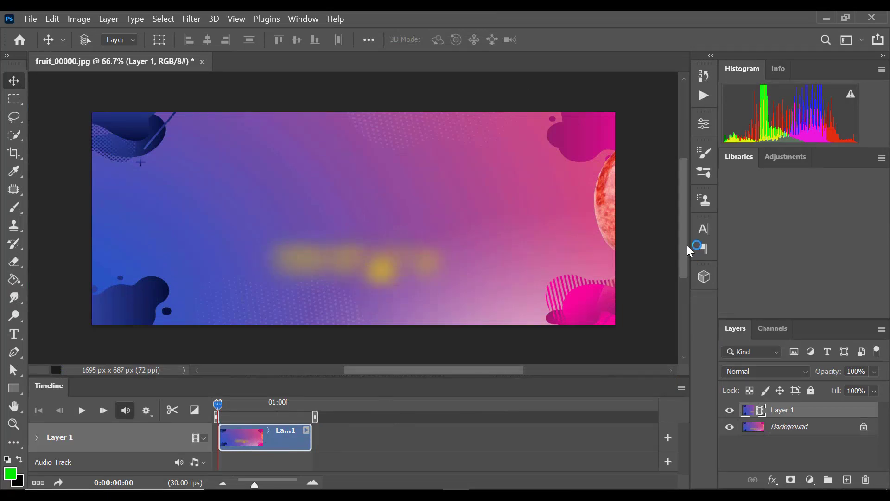
# Play the Layer 1 video in the timeline to preview the animation on the canvas.
pyautogui.moveTo(686, 249); pyautogui.dragTo(689, 314)
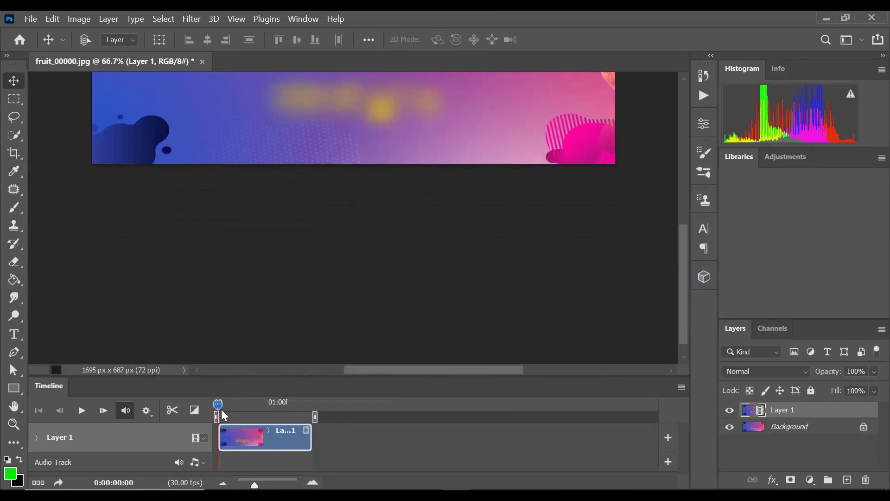
pyautogui.scroll(5, 454, 261)
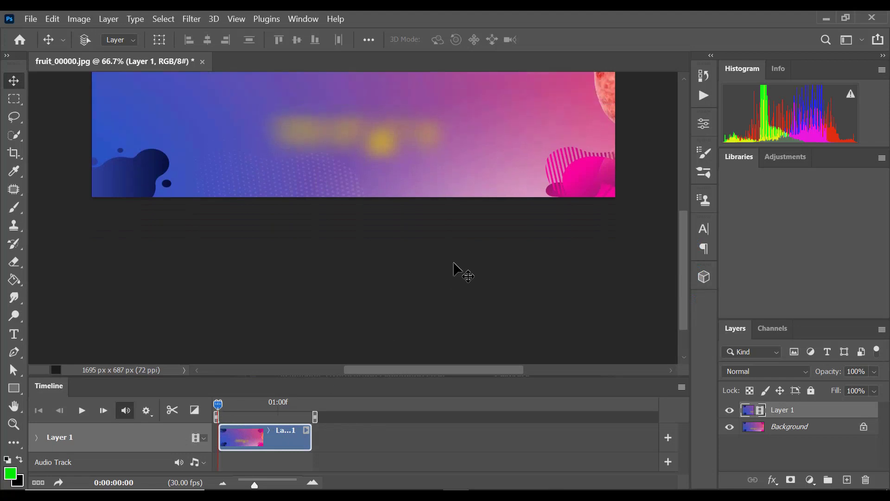
pyautogui.click(82, 410)
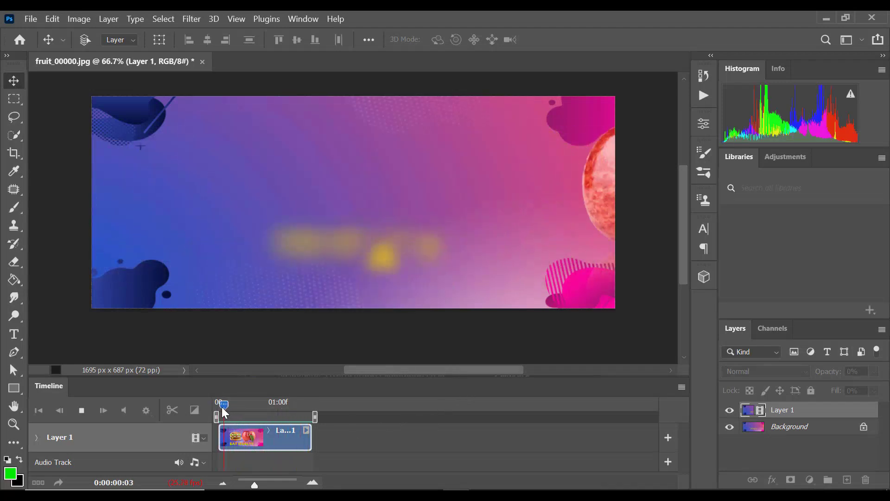
# Open the Save for Web (Legacy) export for the animation and choose the GIF 128 Dithered preset.
pyautogui.click(31, 20)
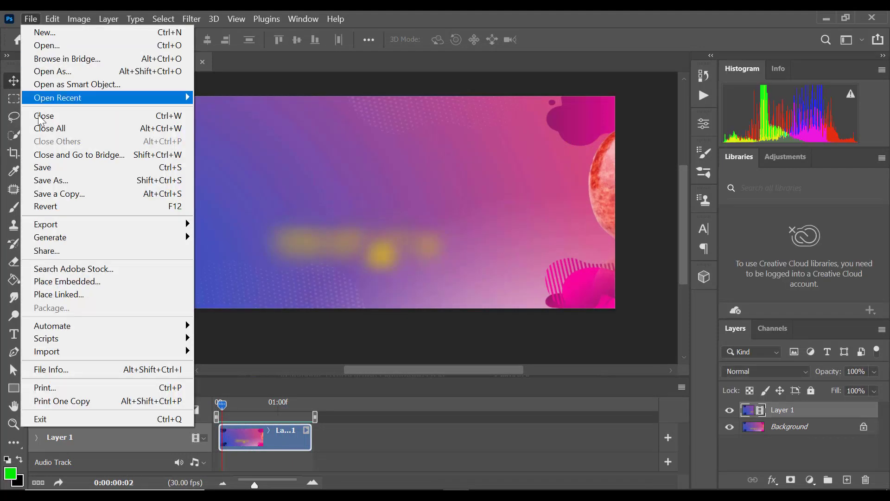
pyautogui.moveTo(69, 232)
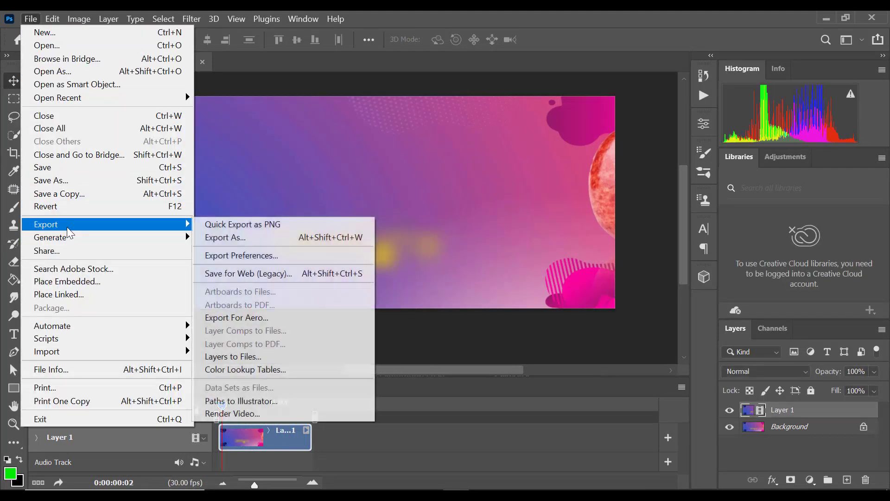
pyautogui.click(238, 275)
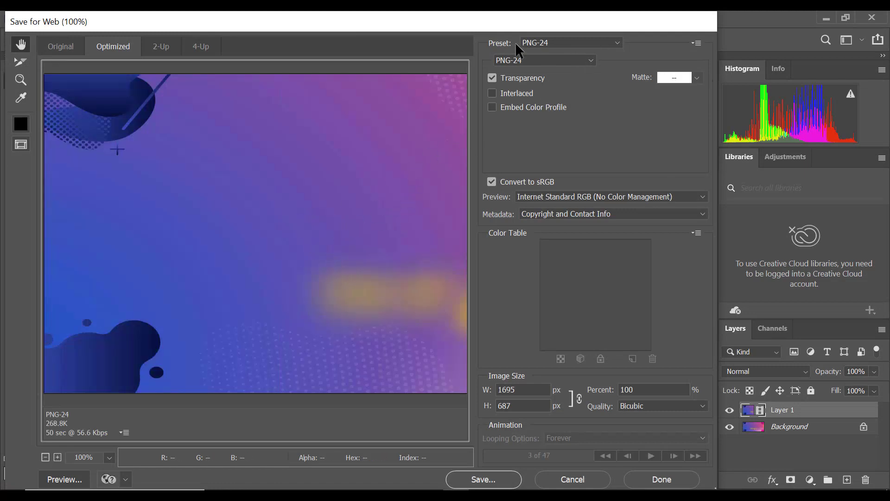
pyautogui.click(617, 42)
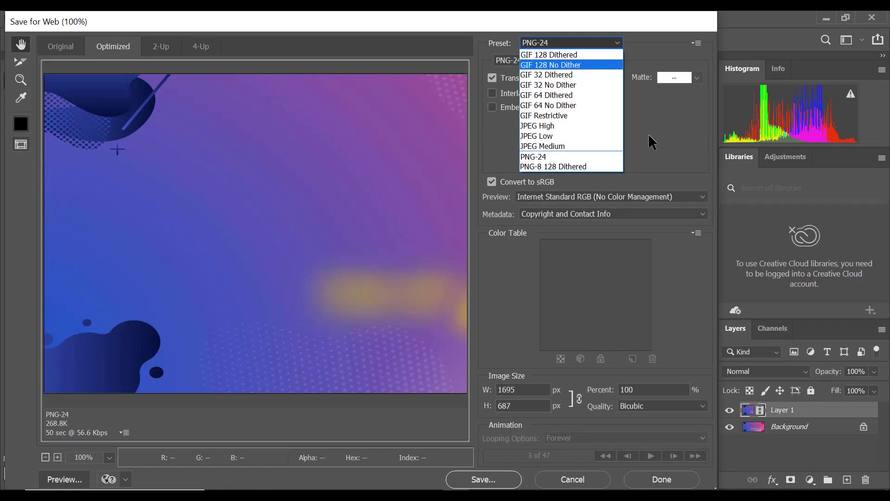
pyautogui.click(543, 55)
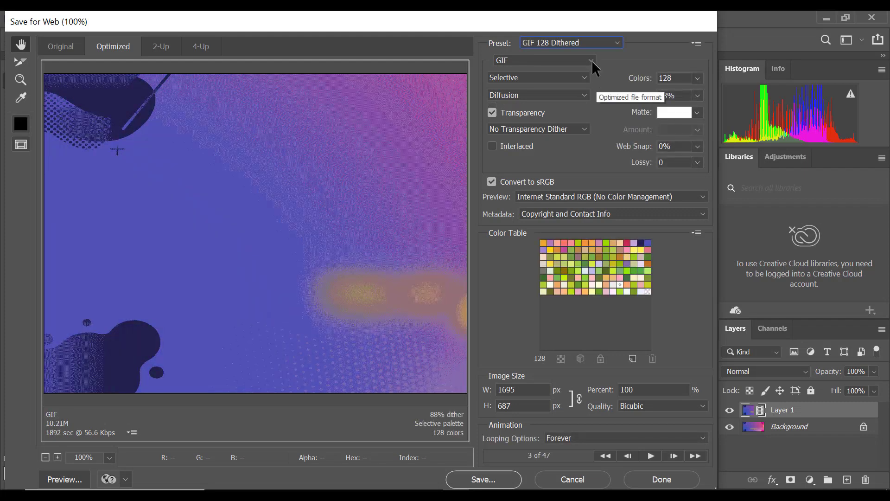
# Switch the export preset to PNG-24 and set the optimized file format back to GIF.
pyautogui.click(610, 44)
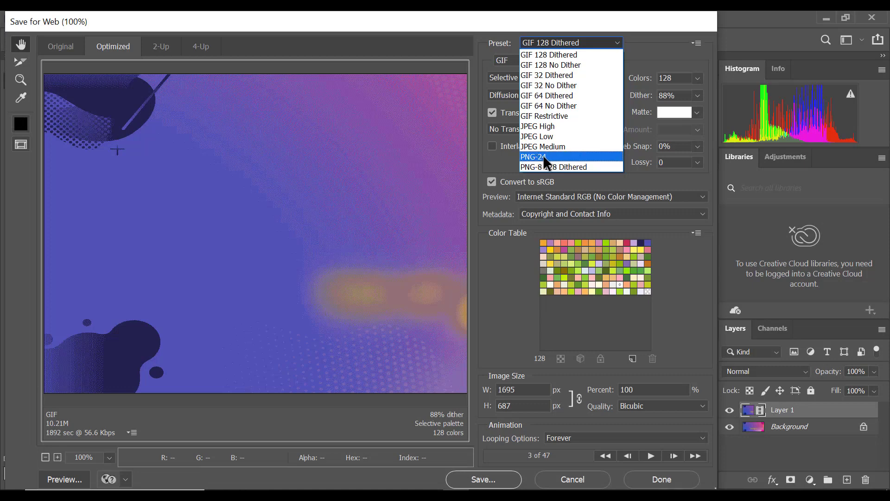
pyautogui.click(543, 157)
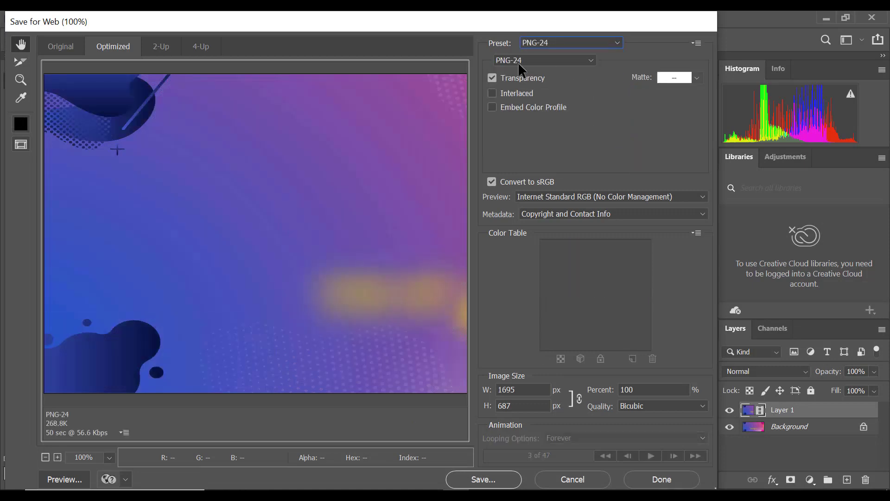
pyautogui.click(587, 59)
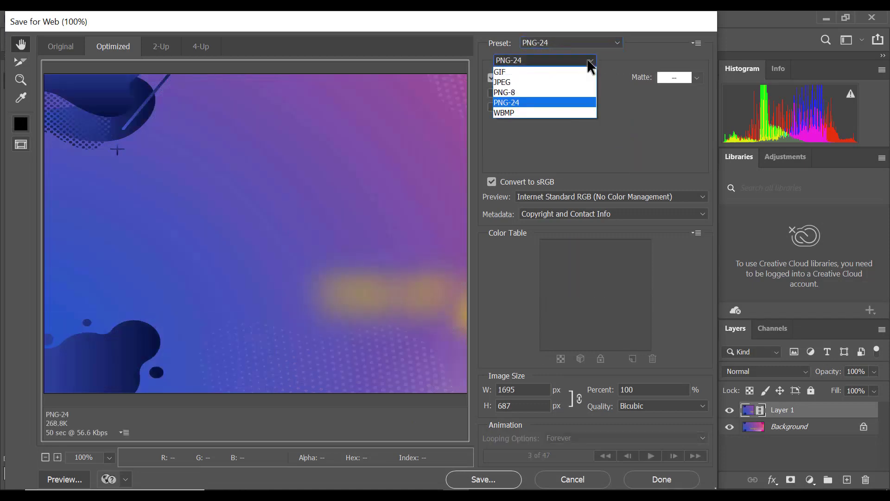
pyautogui.click(502, 72)
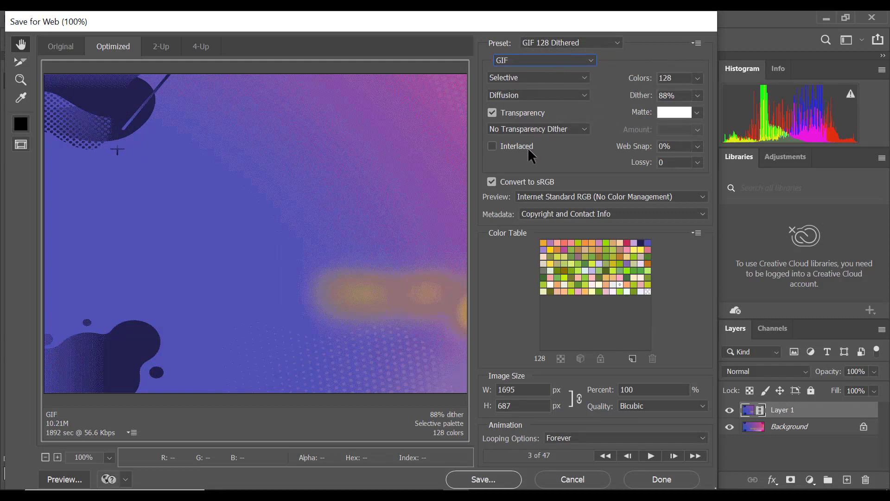
# Try 256 colors for the GIF and return the color count to 128.
pyautogui.click(699, 78)
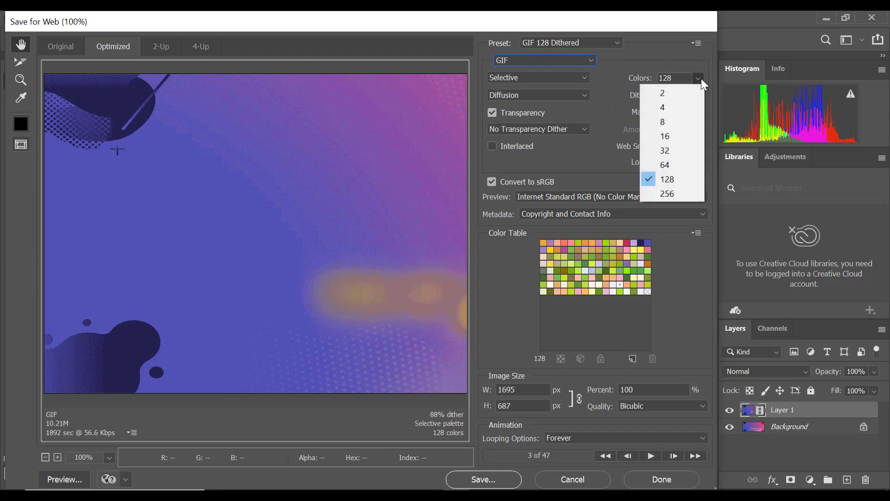
pyautogui.click(671, 194)
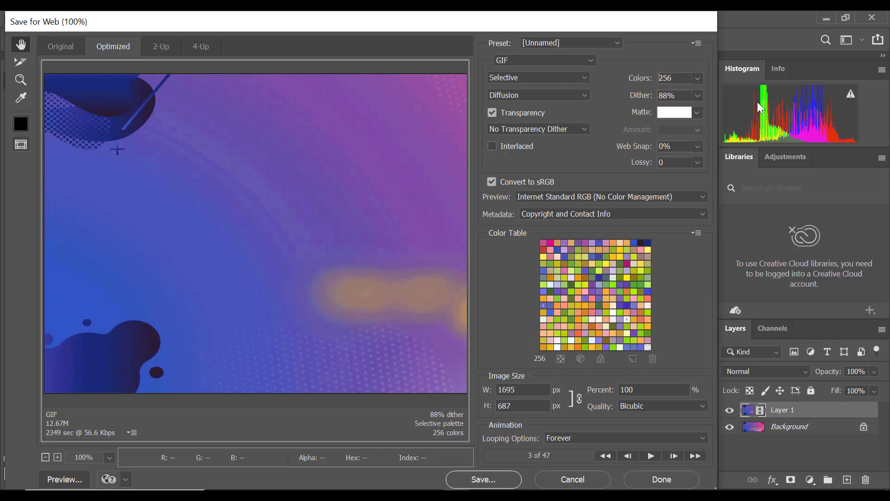
pyautogui.click(701, 81)
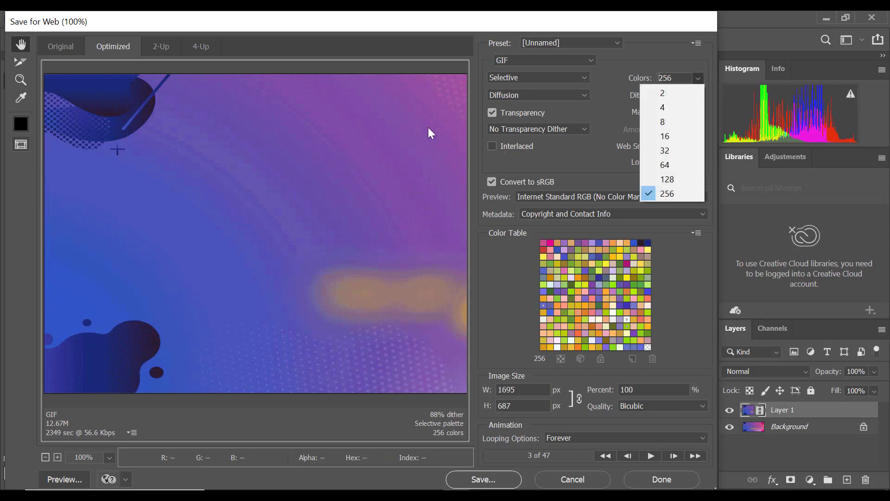
pyautogui.click(681, 181)
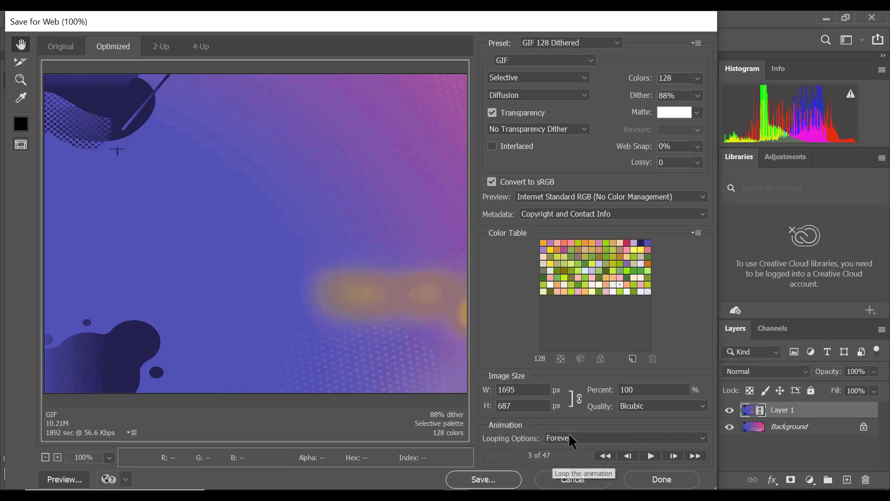
# Set the animation looping to Forever and begin saving the GIF into the fruit folder on the Desktop.
pyautogui.click(596, 440)
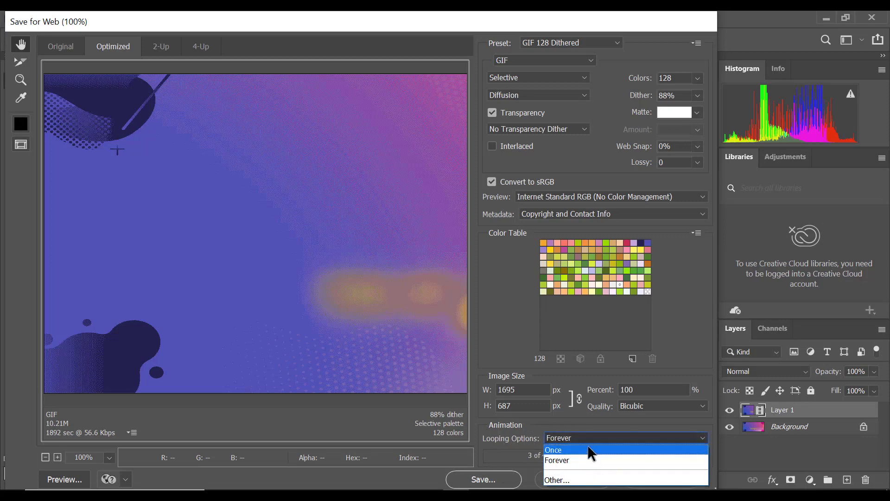
pyautogui.click(560, 457)
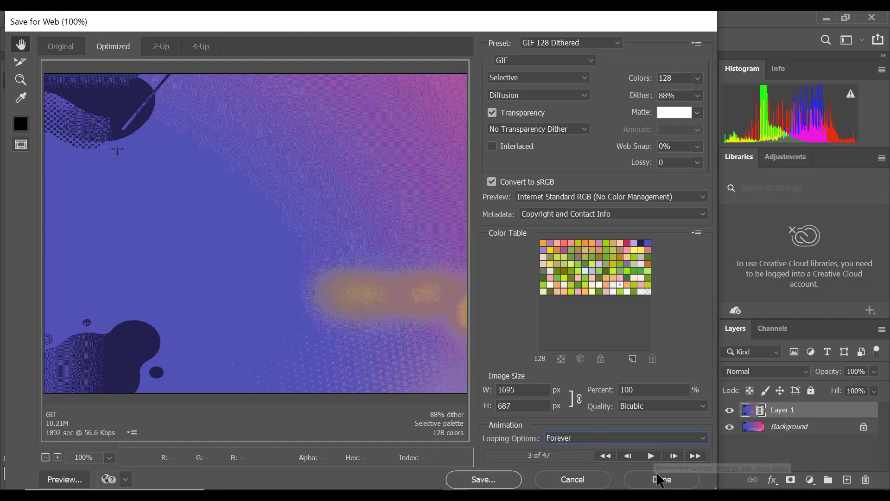
pyautogui.click(492, 481)
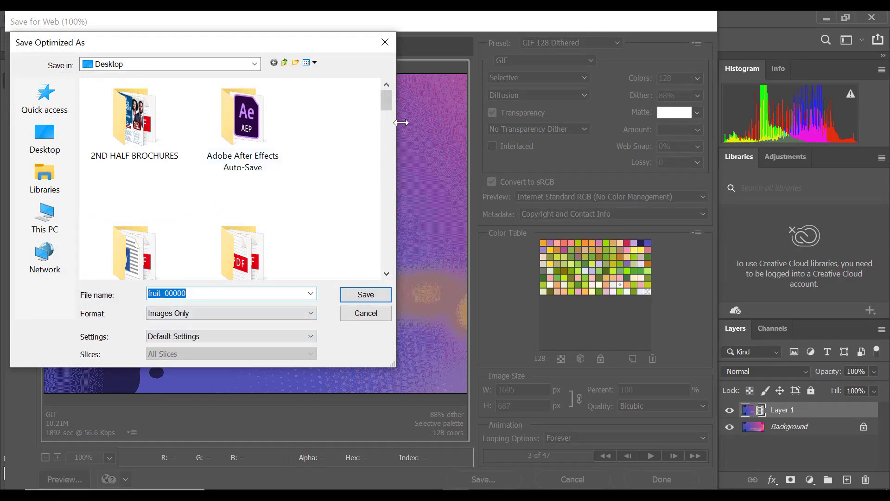
pyautogui.moveTo(391, 105); pyautogui.dragTo(387, 159)
pyautogui.doubleClick(270, 167)
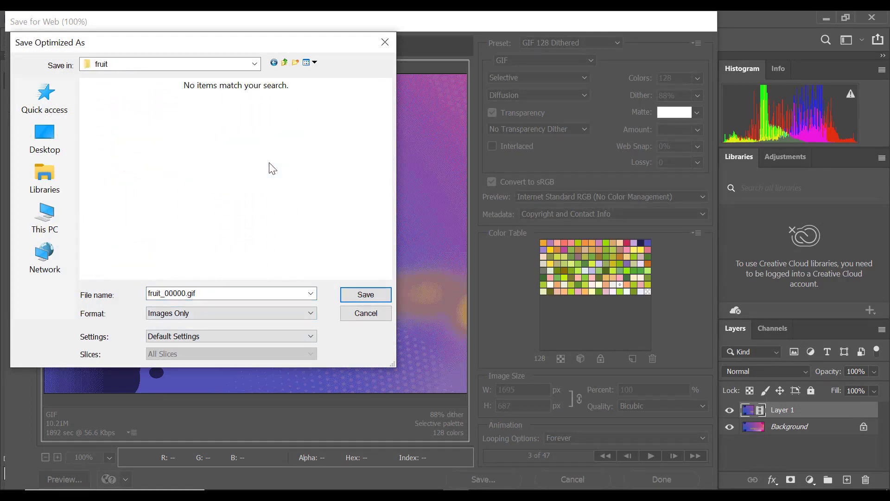
# Name the optimized file fruit_final.gif and save it.
pyautogui.doubleClick(185, 292)
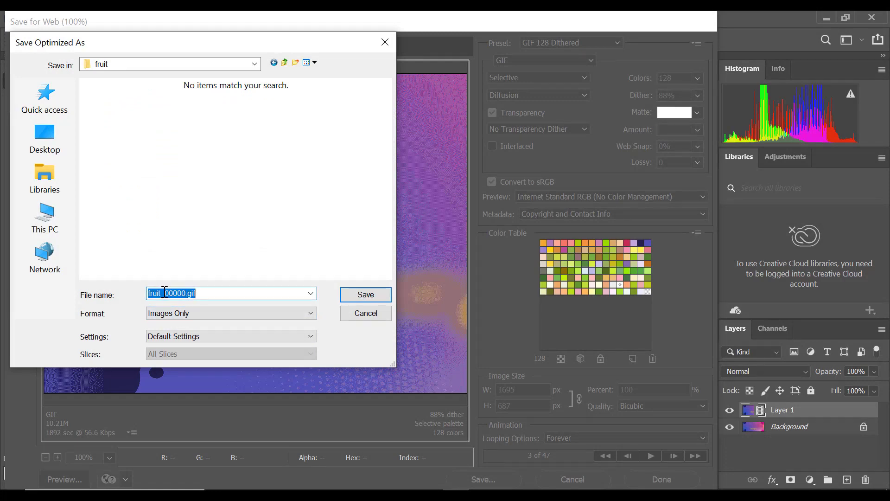
pyautogui.click(185, 292)
pyautogui.doubleClick(183, 292)
pyautogui.click(186, 292)
pyautogui.press('BackSpace')
pyautogui.press('BackSpace')
pyautogui.press('BackSpace')
pyautogui.press('BackSpace')
pyautogui.press('BackSpace')
pyautogui.write('FINA')
pyautogui.press('BackSpace')
pyautogui.press('BackSpace')
pyautogui.press('BackSpace')
pyautogui.press('BackSpace')
pyautogui.write('final')
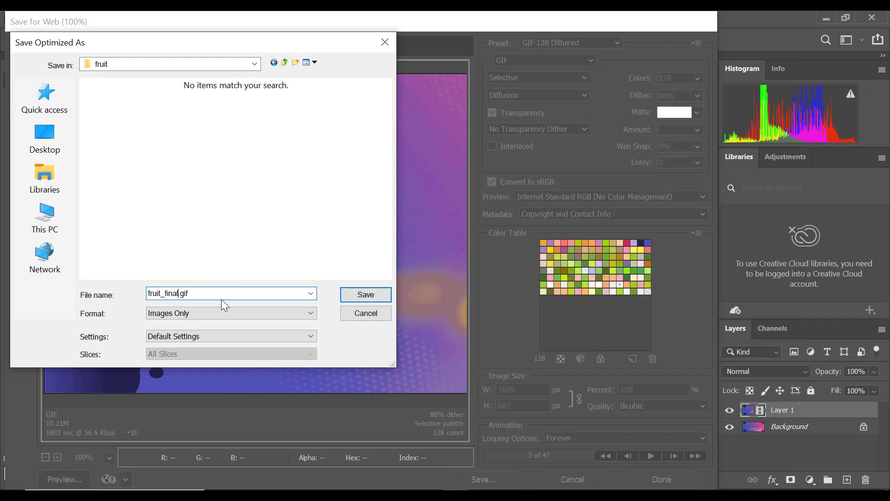
pyautogui.click(366, 296)
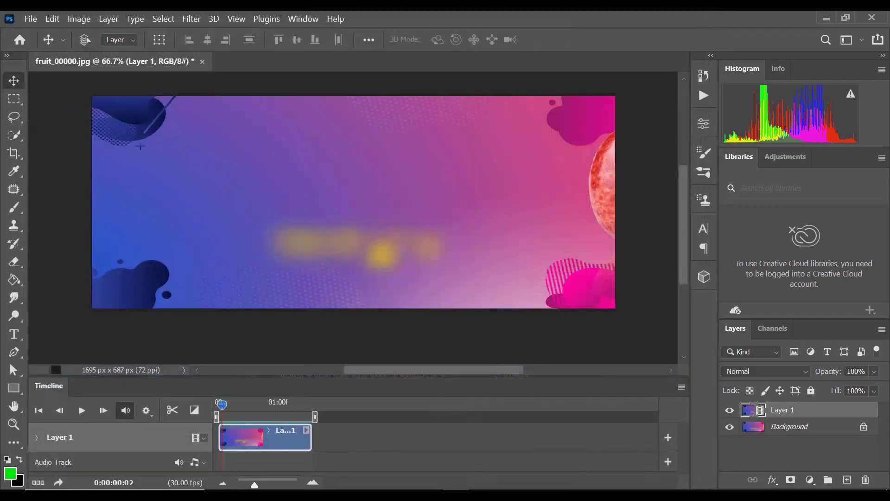
# Switch to the fruit folder window in File Explorer and maximize it to show the exported files.
pyautogui.moveTo(365, 493)
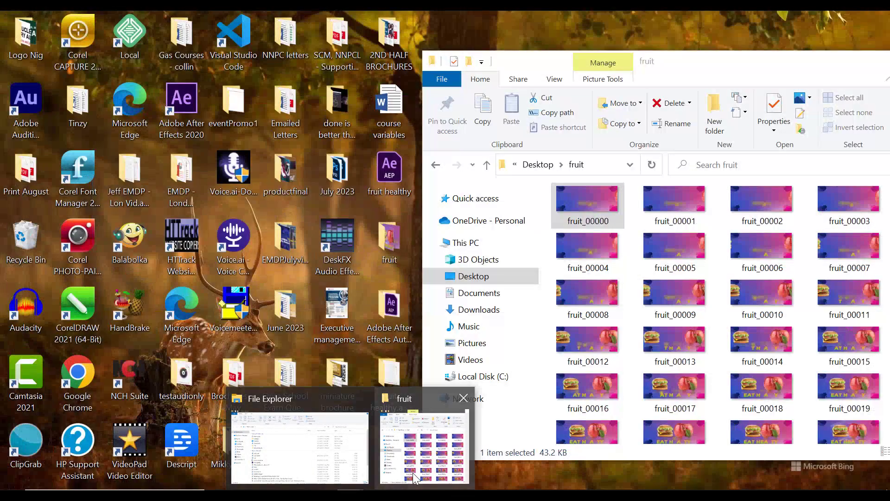
pyautogui.click(415, 479)
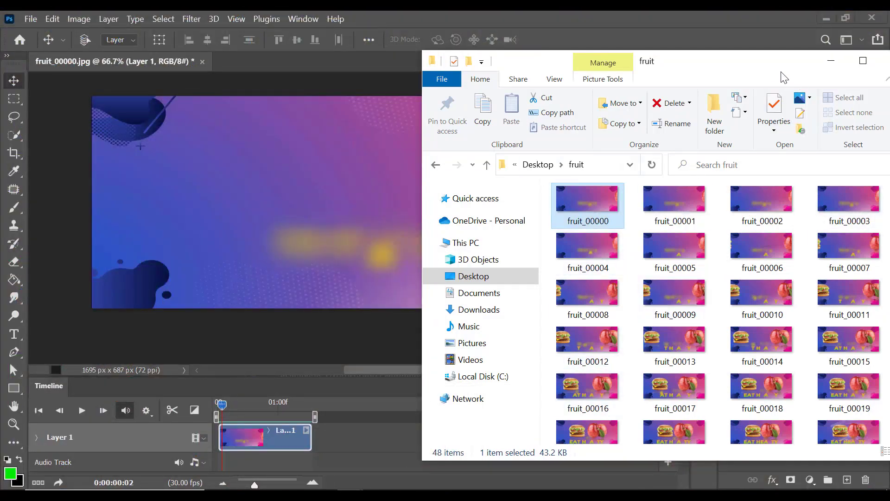
pyautogui.moveTo(784, 77); pyautogui.dragTo(498, 72)
pyautogui.click(578, 55)
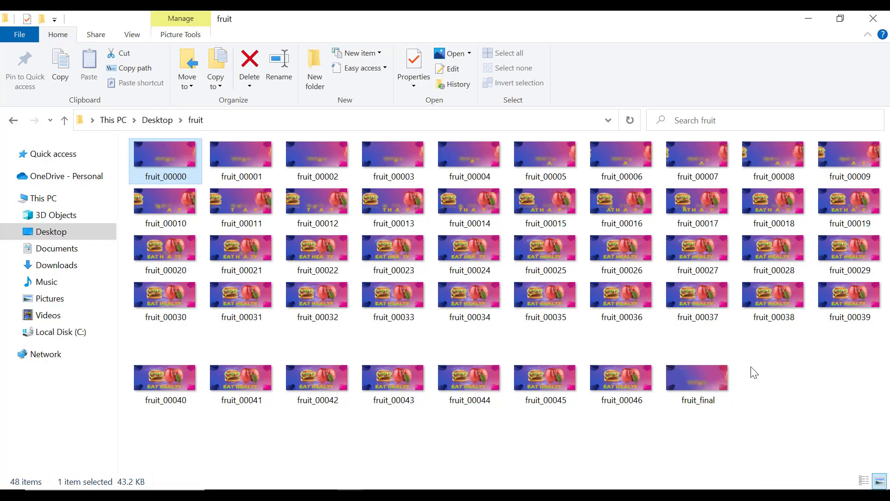
pyautogui.moveTo(749, 356); pyautogui.dragTo(759, 456)
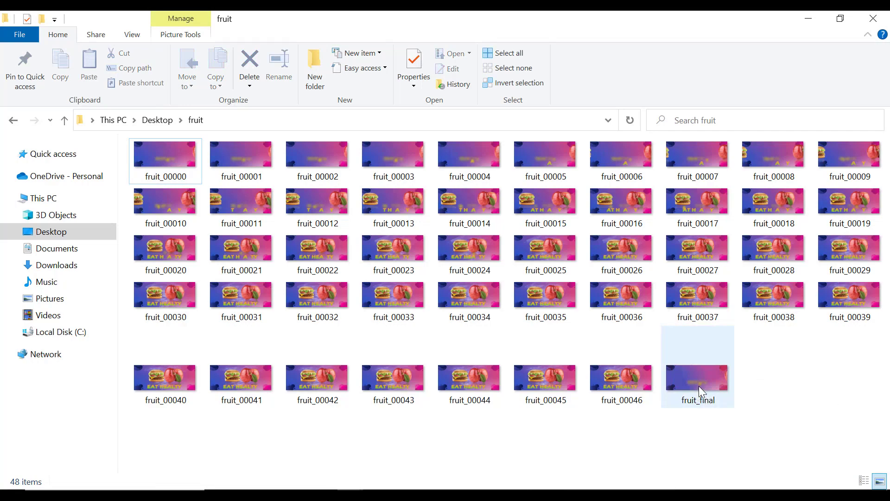
# Open fruit_final in the image viewer to watch the exported animation, and return to the fruit folder.
pyautogui.click(699, 386)
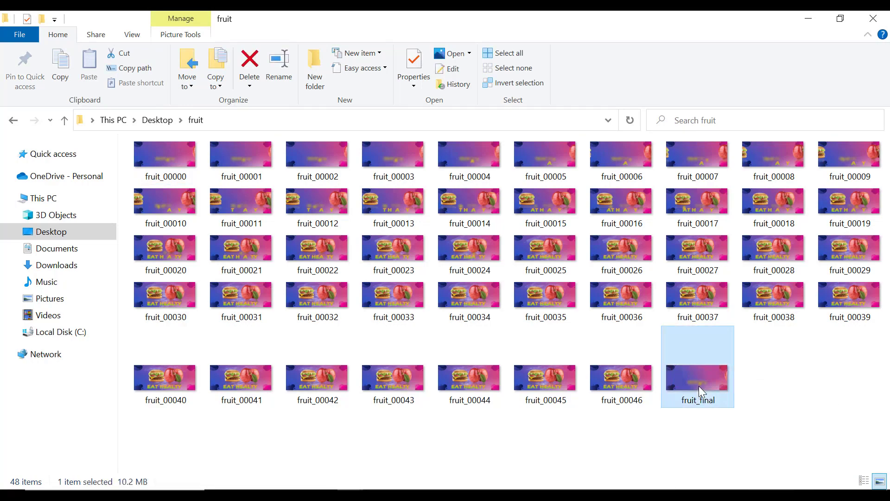
pyautogui.doubleClick(700, 385)
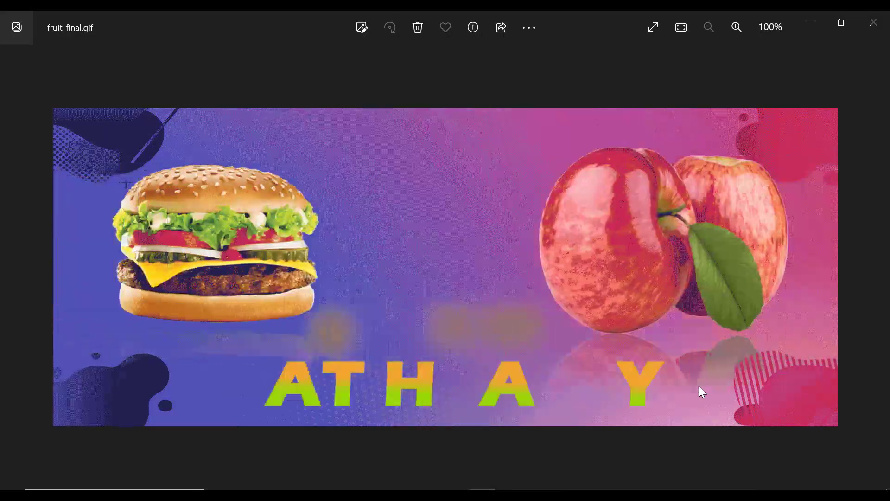
pyautogui.hotkey('alt', 'Tab')
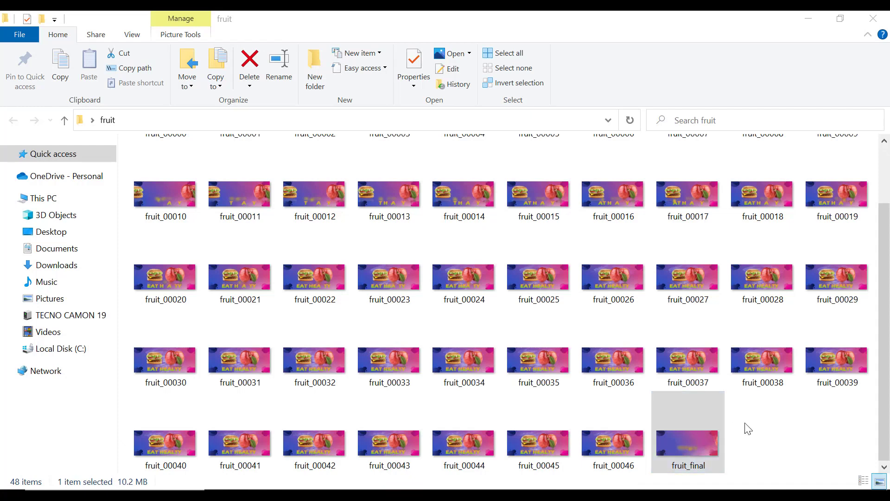
# Open the fruit_final GIF with Internet Explorer to view it in a browser.
pyautogui.rightClick(693, 427)
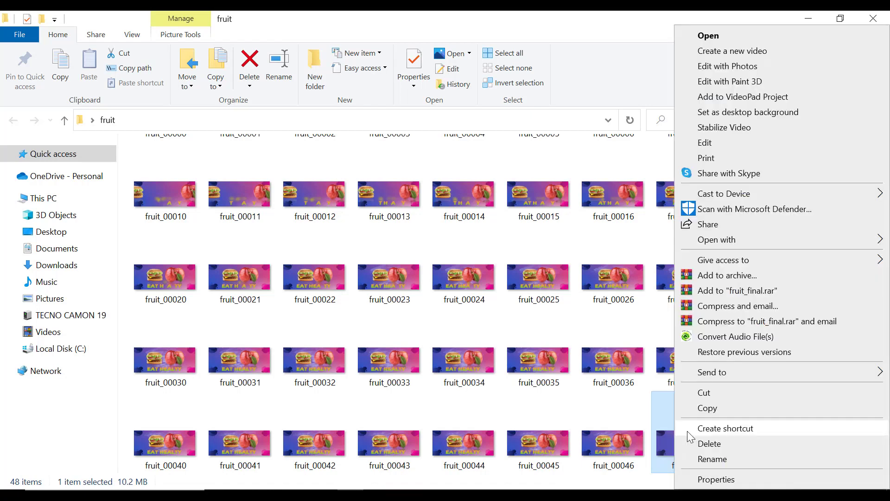
pyautogui.moveTo(723, 246)
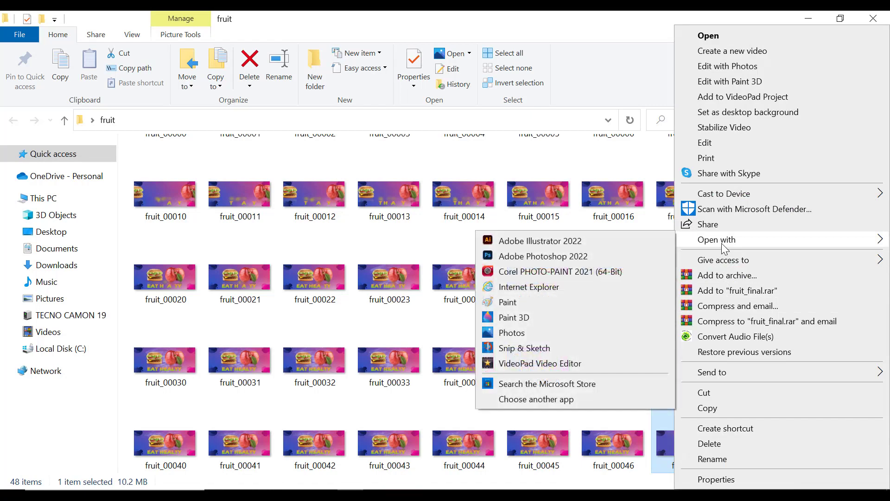
pyautogui.click(541, 288)
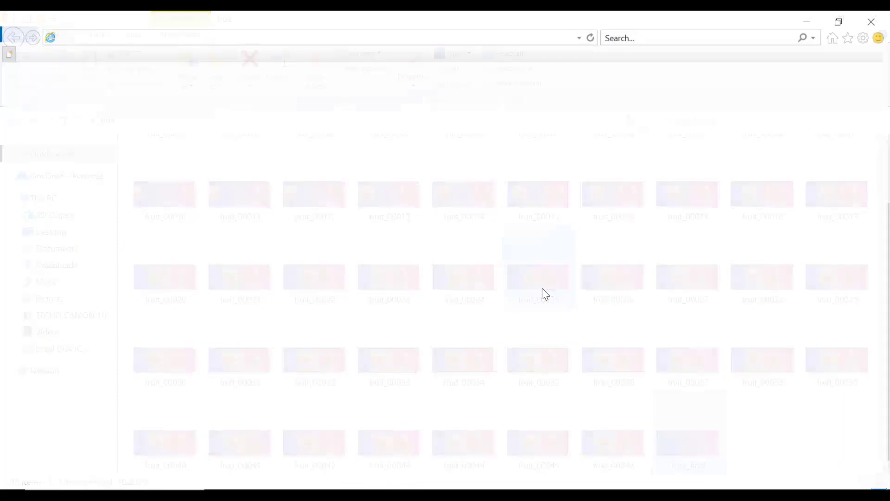